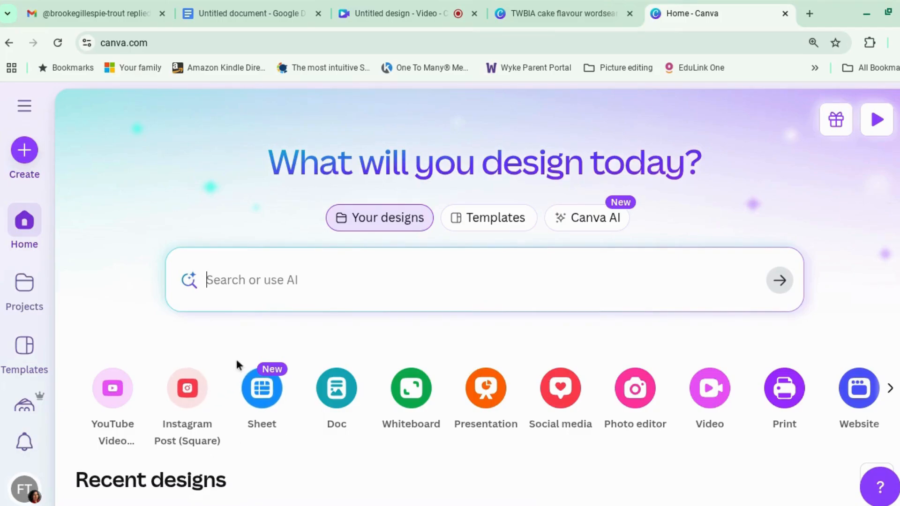
Create a blank Instagram Post (4:5) design and select its empty page
left_click(24, 150)
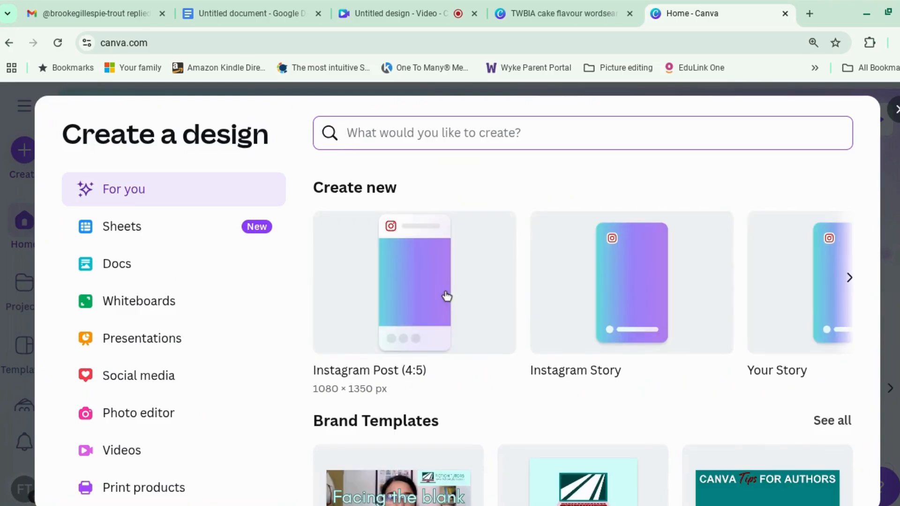
left_click(446, 296)
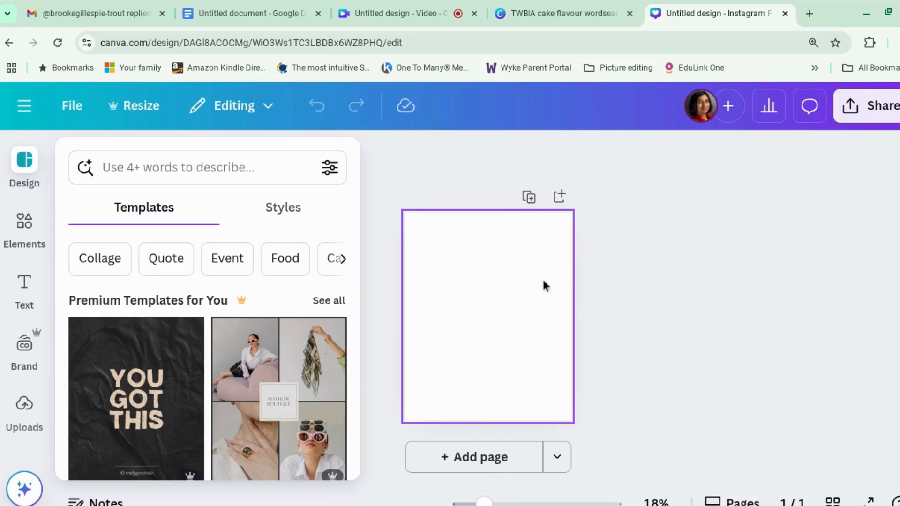
left_click(564, 276)
left_click(687, 283)
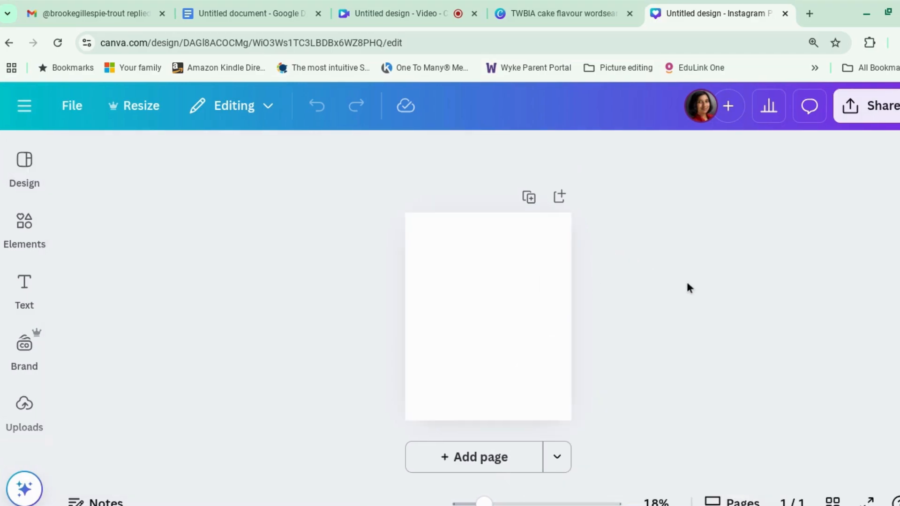
left_click(542, 299)
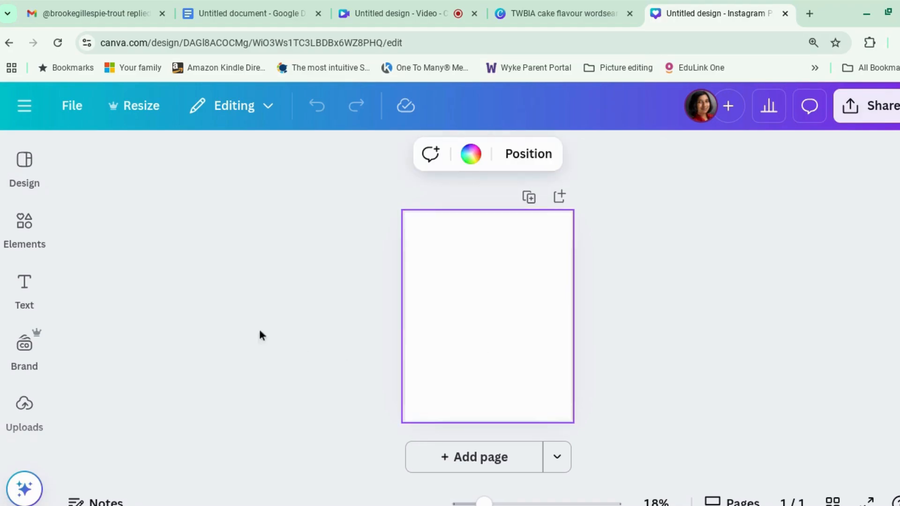
Search the elements library for sky graphics
left_click(37, 228)
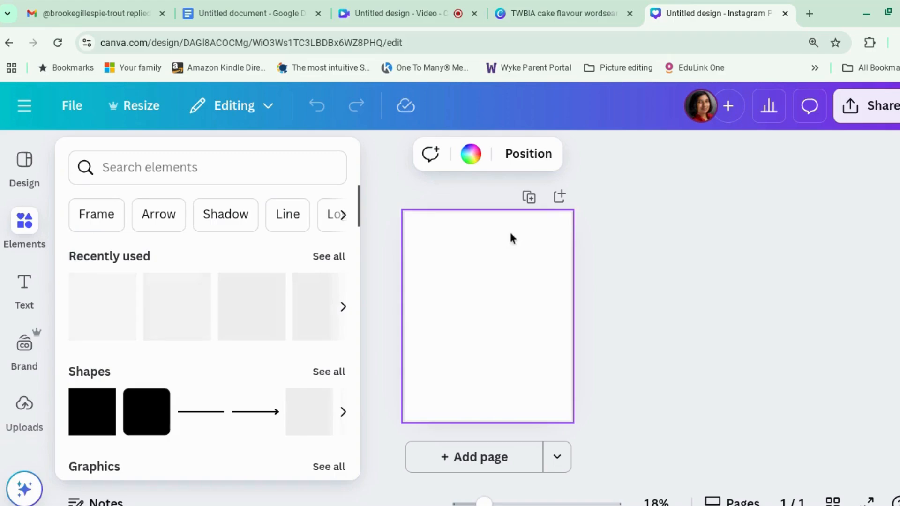
left_click(525, 329)
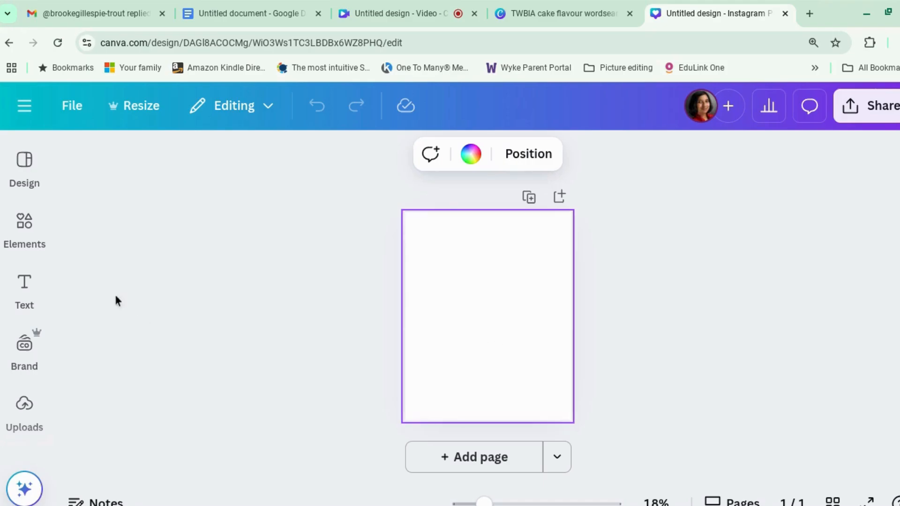
left_click(26, 238)
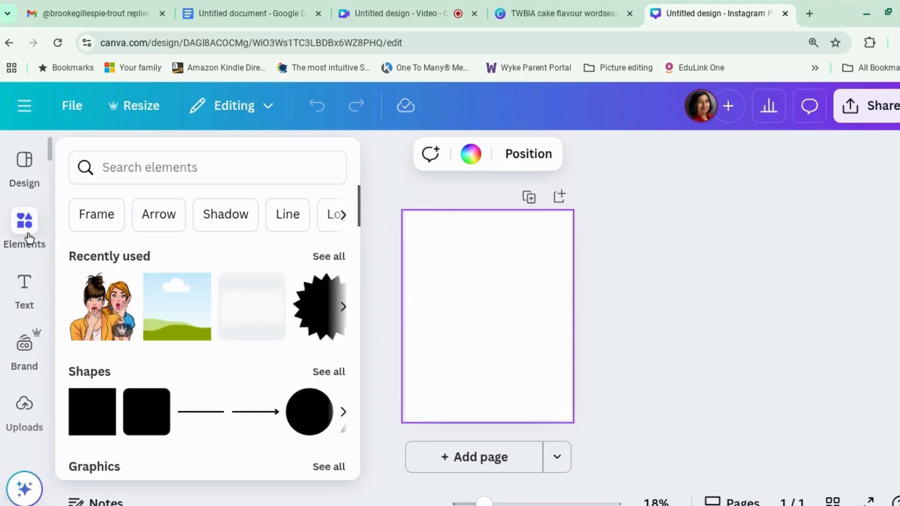
left_click(135, 163)
type("sky")
key("Return")
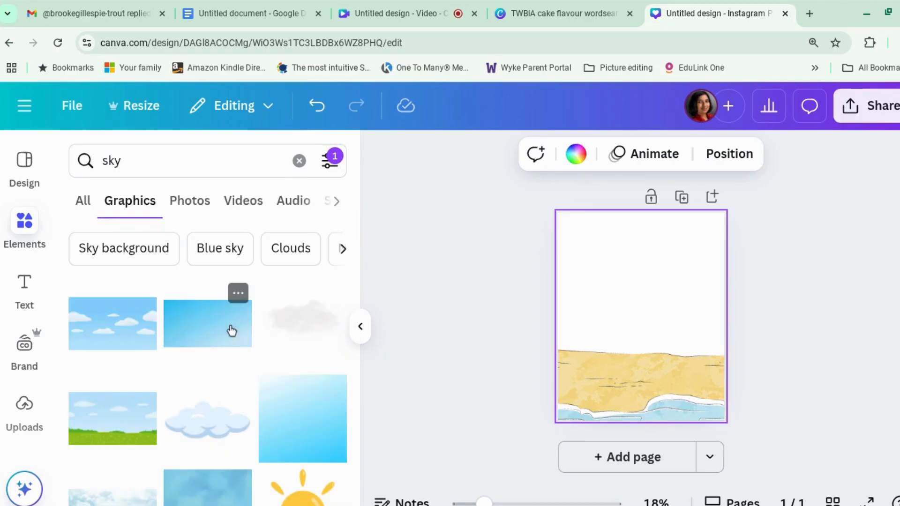
Add the white-to-blue gradient square graphic and enlarge it until it covers the whole page as a sky background
scroll(232, 331, "down", 3)
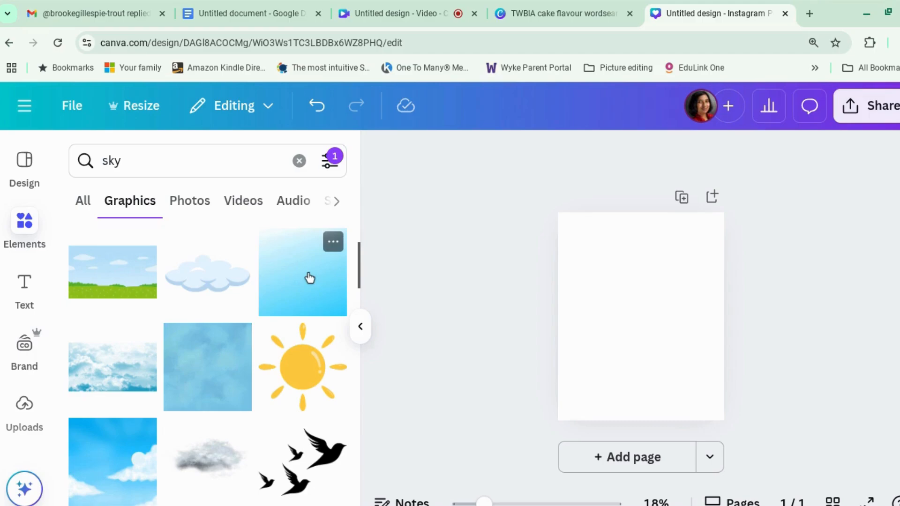
left_click(309, 278)
left_click_drag(573, 248, 544, 178)
left_click(514, 173)
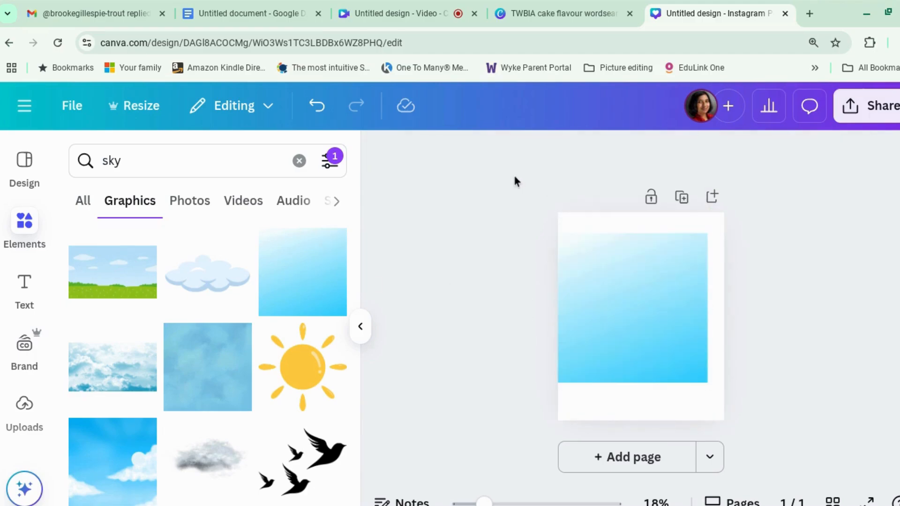
left_click(690, 268)
left_click_drag(707, 233, 728, 212)
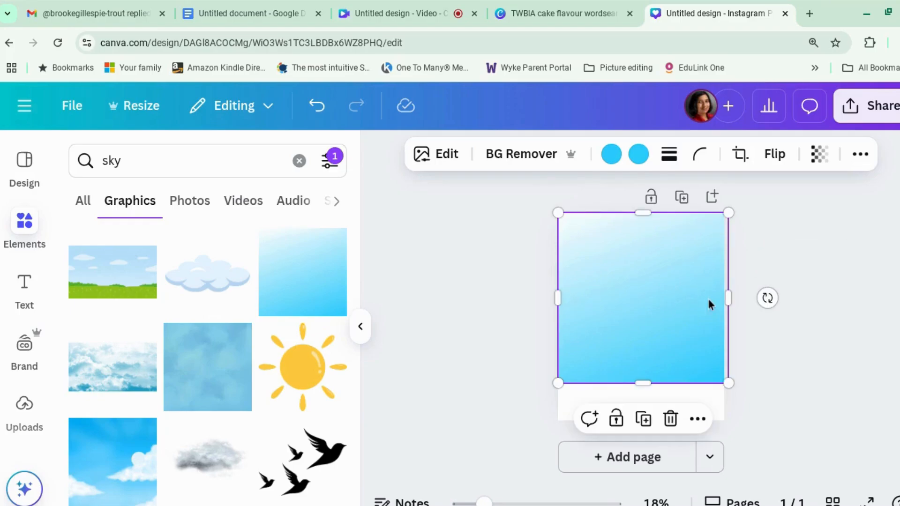
left_click_drag(557, 383, 519, 421)
left_click(536, 442)
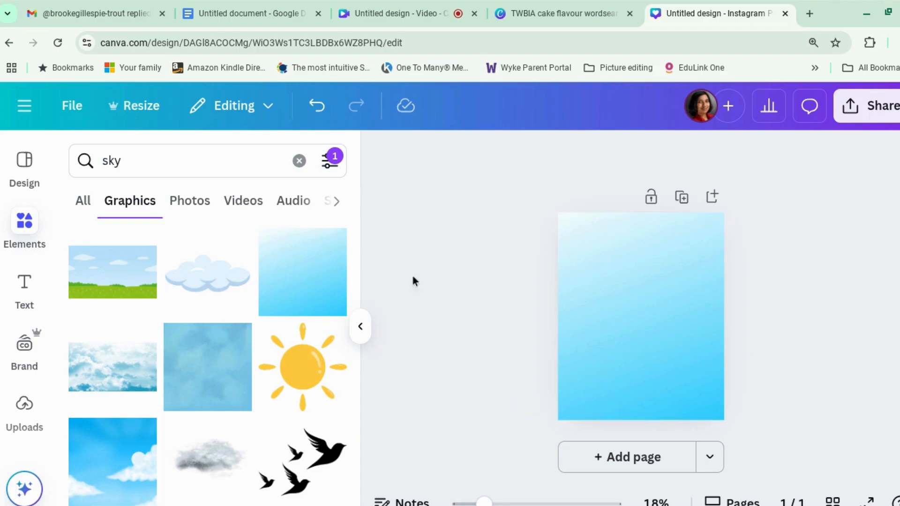
Search the elements library for sand graphics and browse for a wide dune
left_click(193, 162)
type("sand")
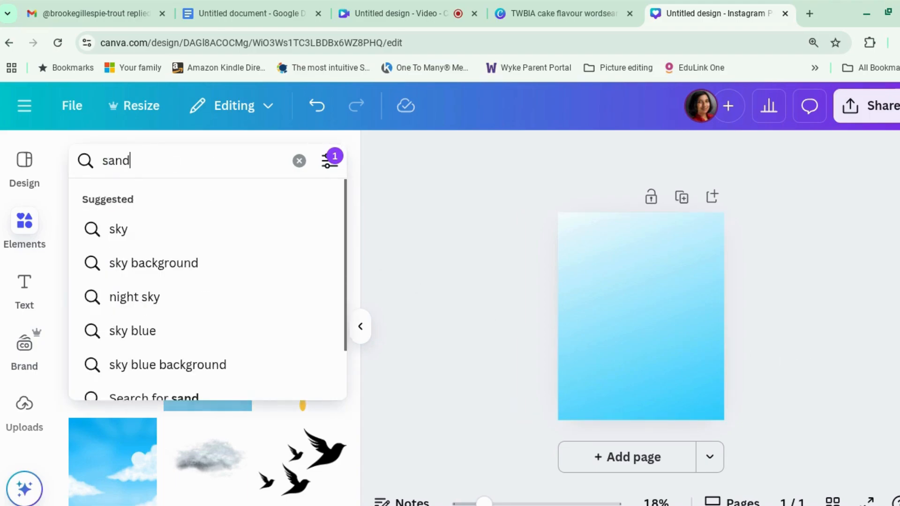
key("Return")
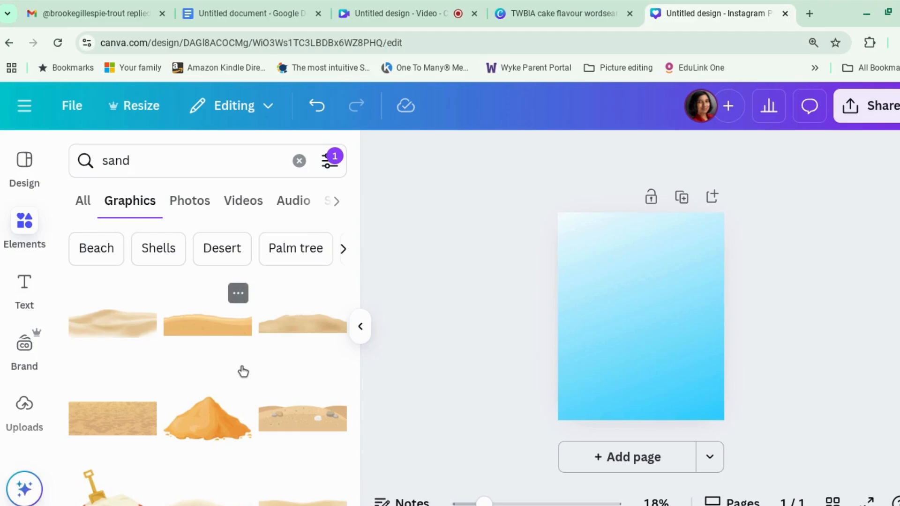
scroll(242, 371, "down", 4)
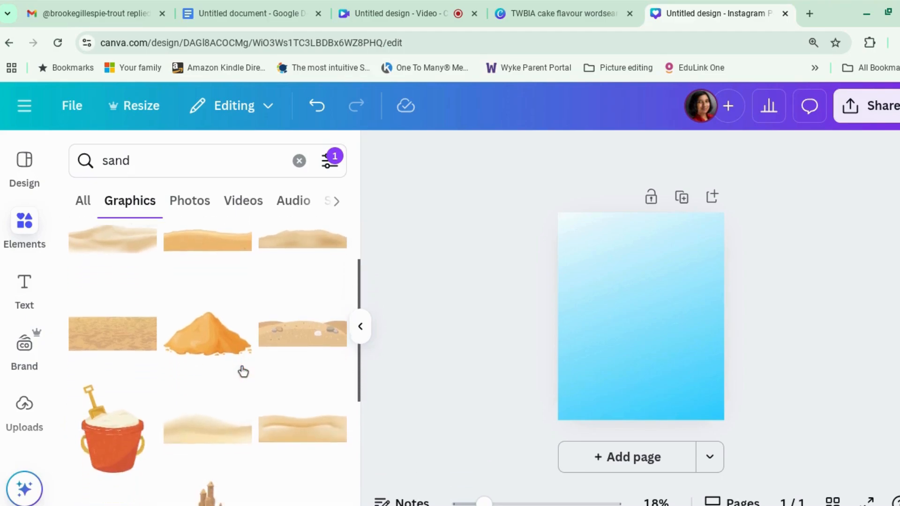
scroll(242, 372, "down", 4)
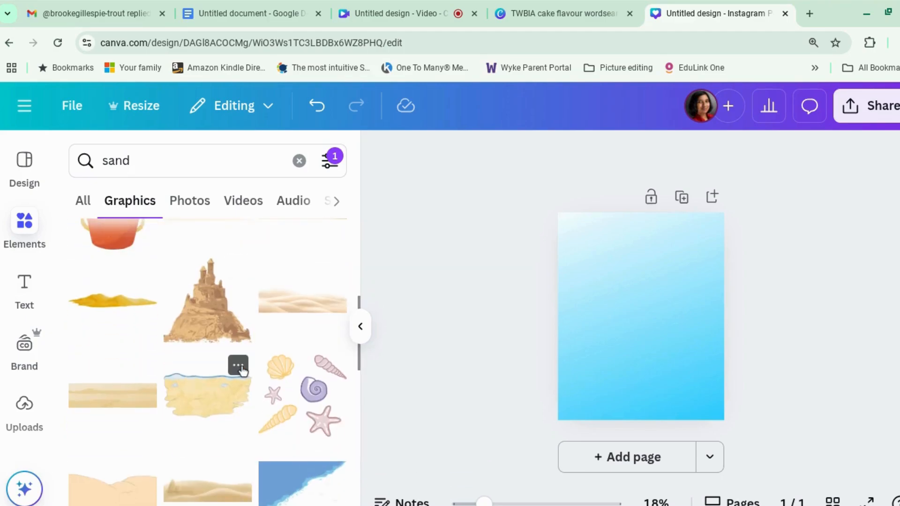
scroll(243, 372, "down", 3)
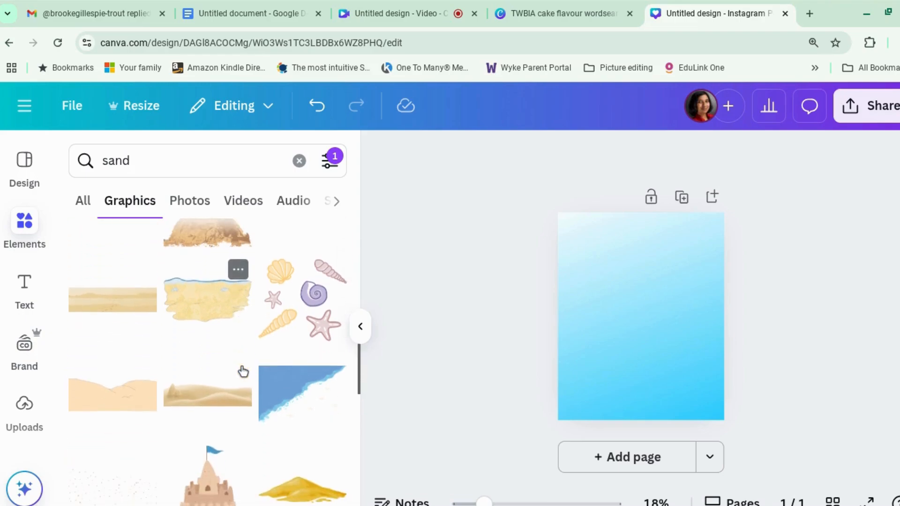
Add the sand dune graphic and position and enlarge it to span the full width along the page's lower edge
left_click(214, 404)
left_click_drag(643, 323, 597, 414)
left_click_drag(664, 386, 812, 341)
left_click_drag(702, 381, 668, 420)
left_click(841, 351)
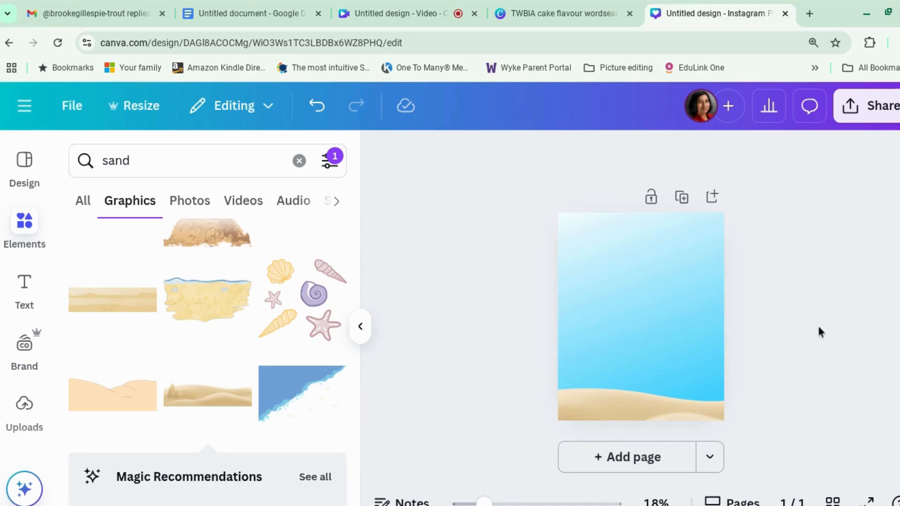
left_click(361, 328)
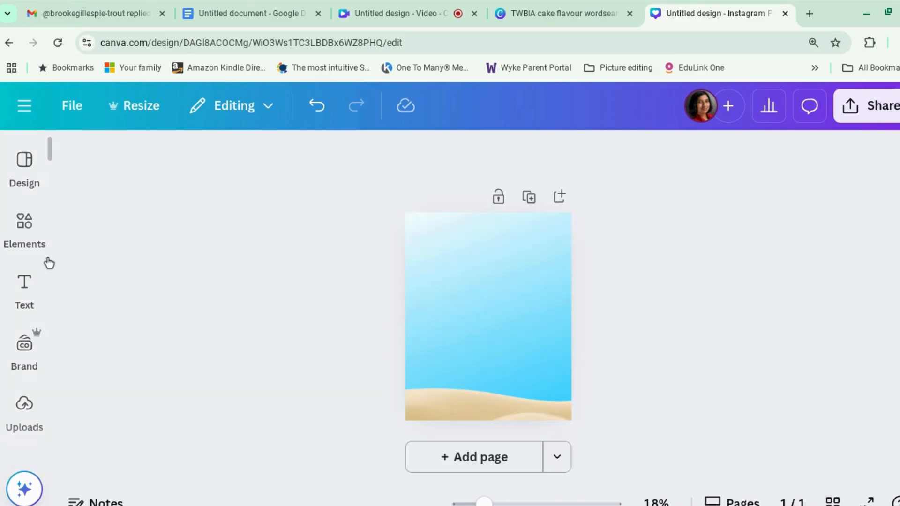
Search the design templates for "word search"
left_click(25, 233)
left_click(17, 165)
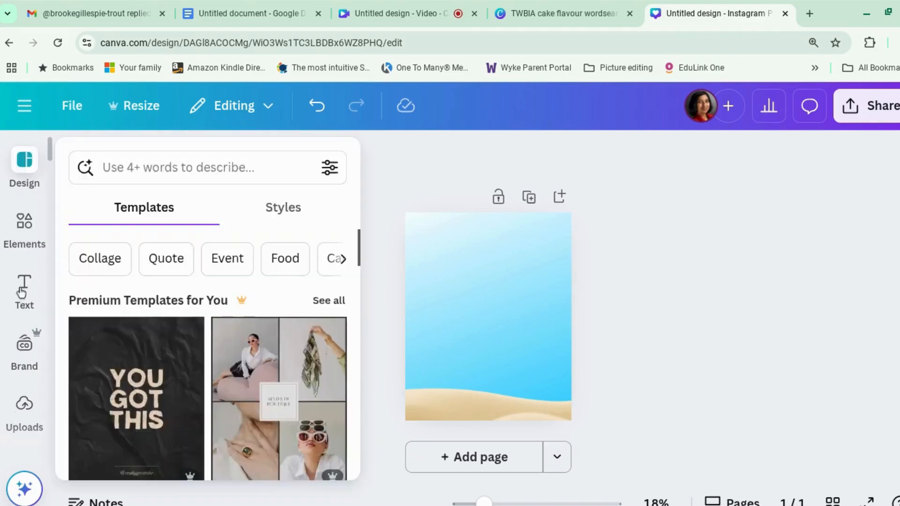
left_click(21, 291)
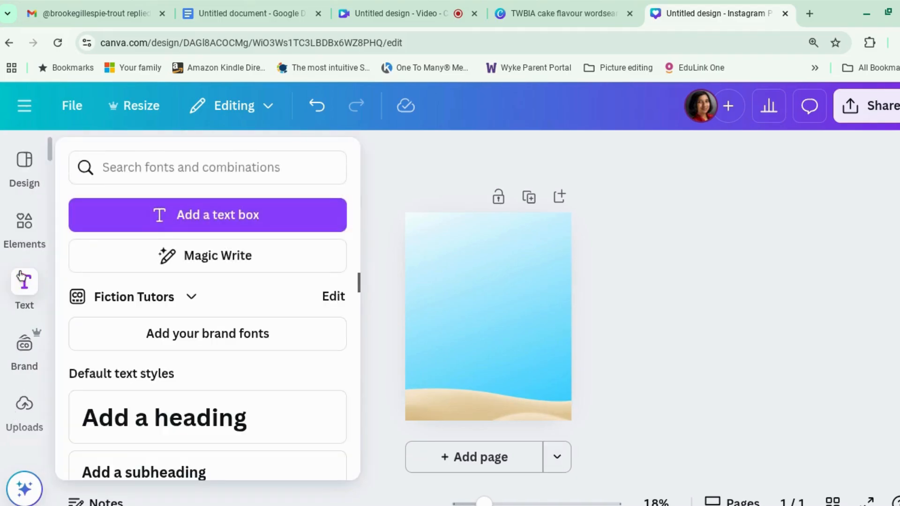
left_click(28, 170)
left_click(144, 160)
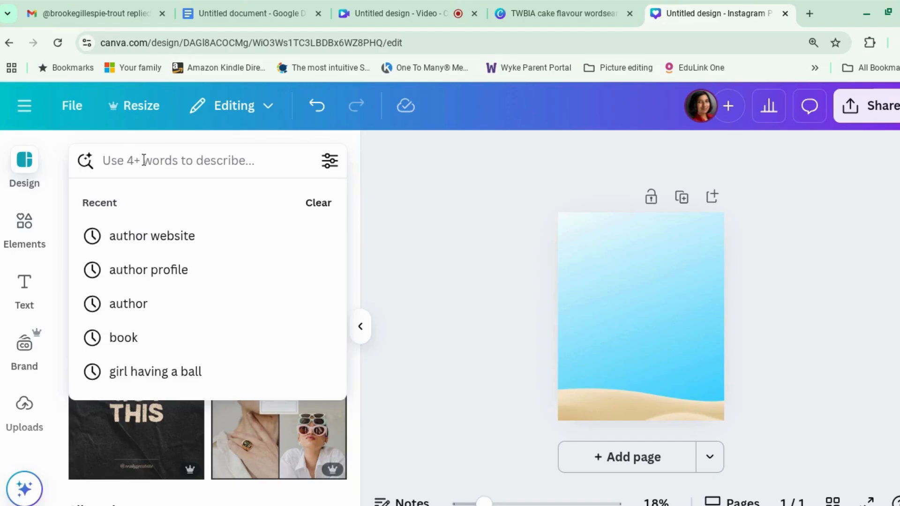
type("word search")
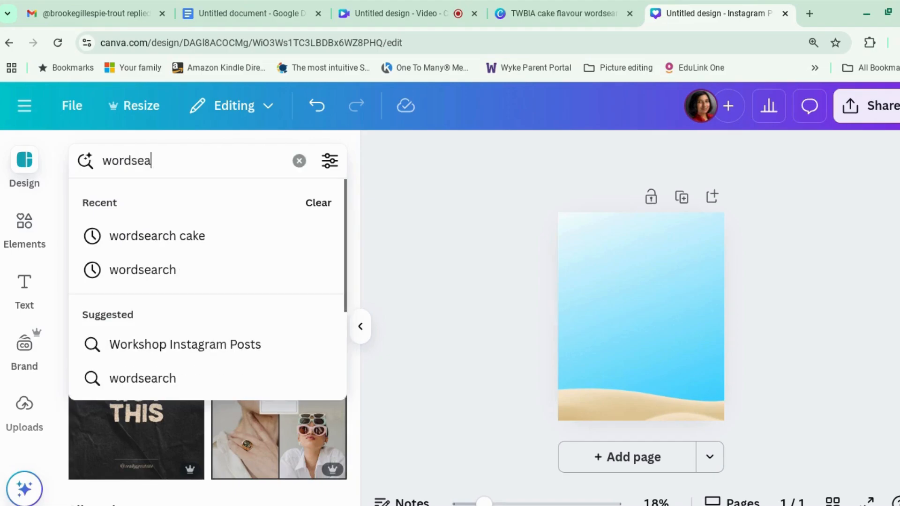
key("Return")
Apply the beige Minimal Word Search Game Instagram Post template headed "The First Word You See" to the page
scroll(171, 374, "down", 10)
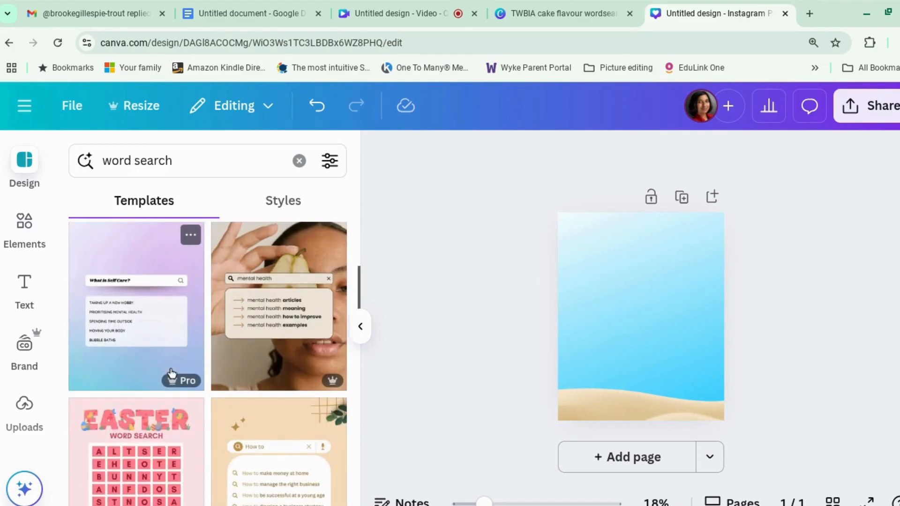
scroll(171, 373, "down", 5)
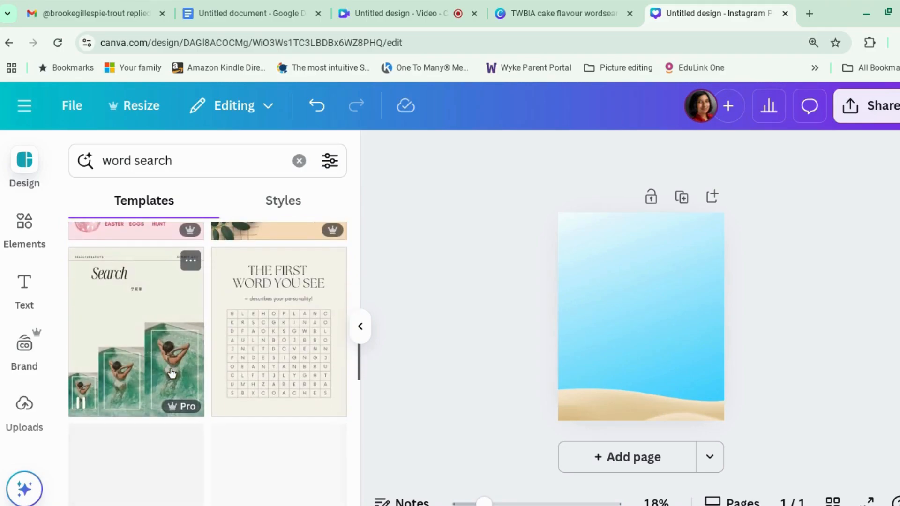
scroll(172, 374, "down", 10)
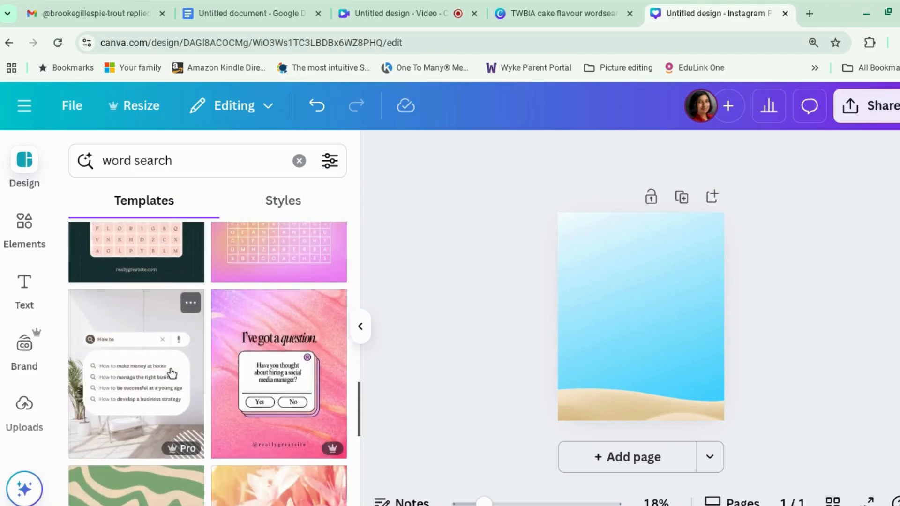
scroll(172, 372, "down", 5)
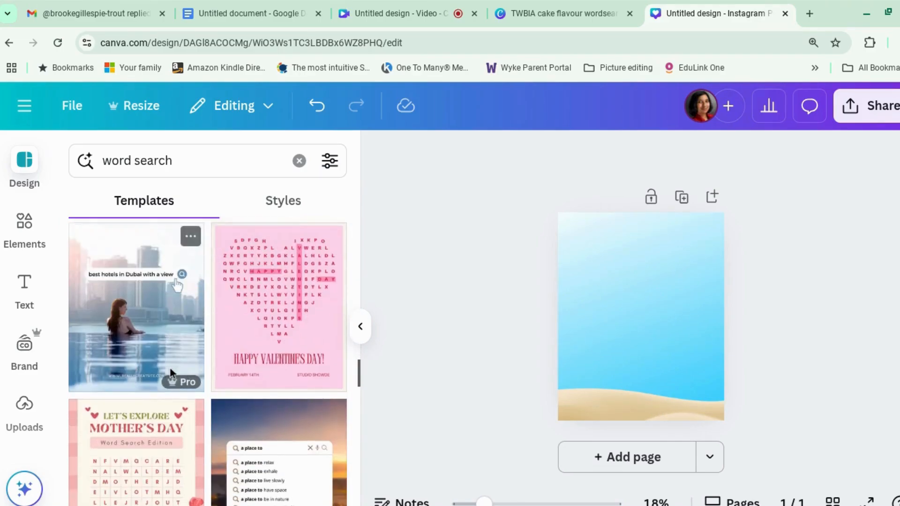
scroll(172, 374, "up", 3)
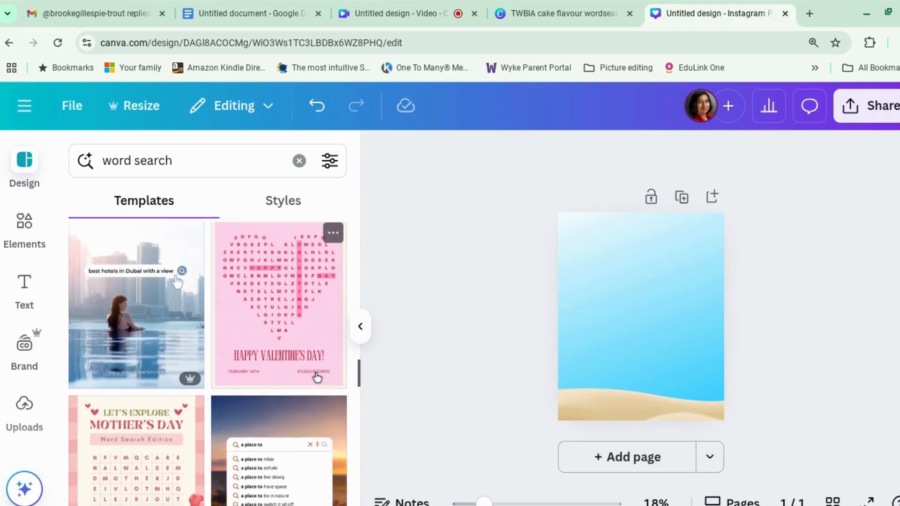
scroll(317, 378, "down", 8)
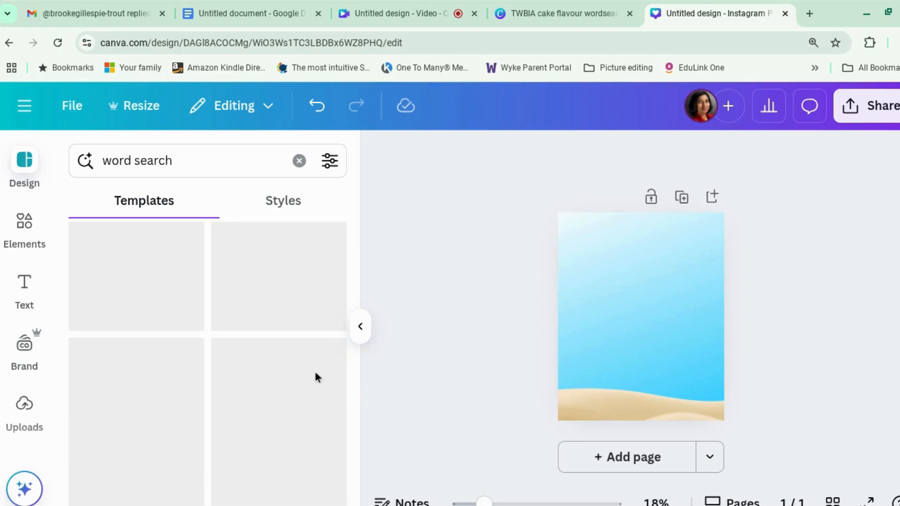
scroll(317, 378, "up", 4)
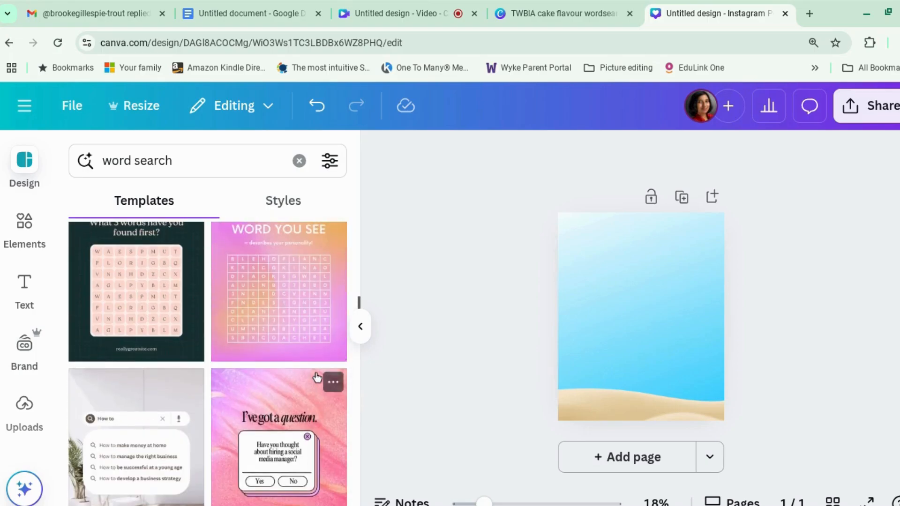
scroll(317, 378, "up", 3)
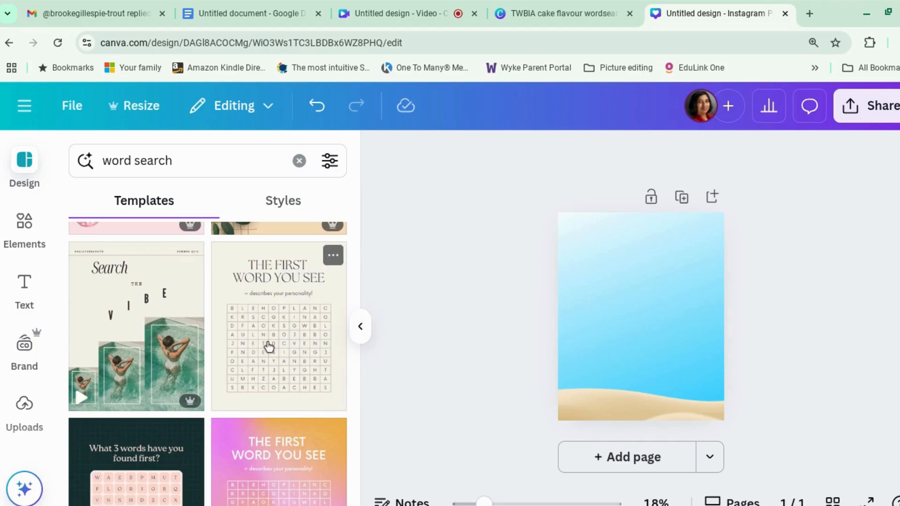
left_click(269, 347)
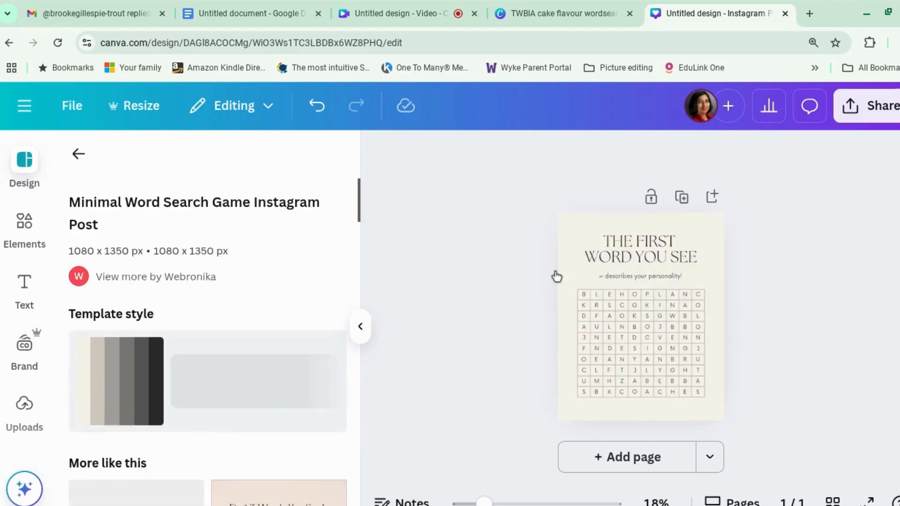
Select the template's page background and its heading to examine which elements are editable, and clear the selection
left_click(719, 291)
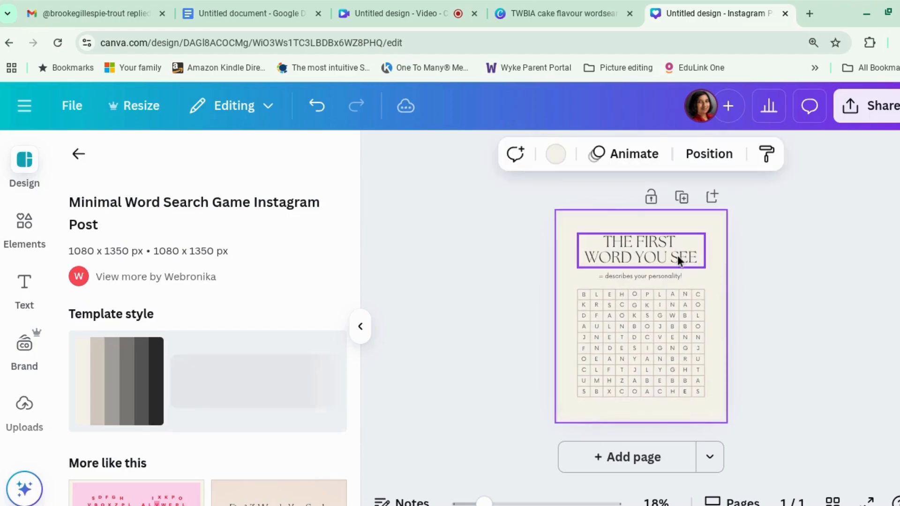
left_click(678, 257)
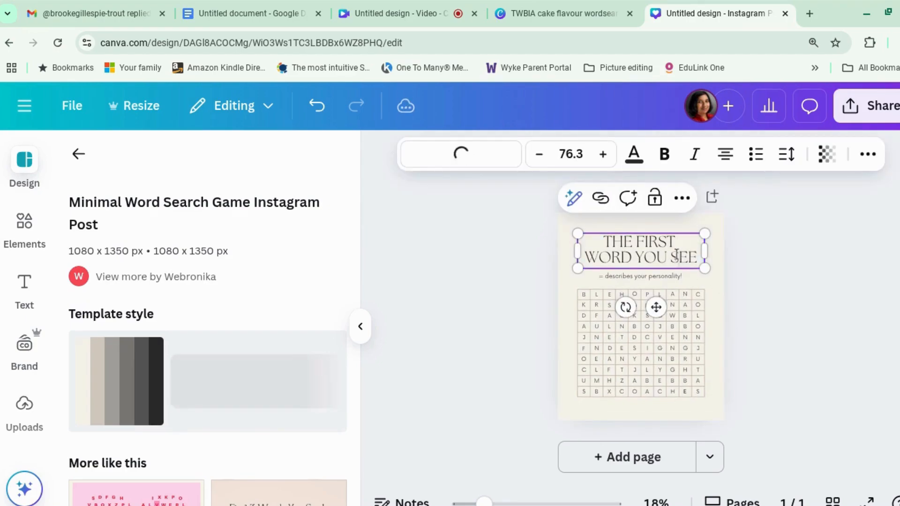
left_click(777, 279)
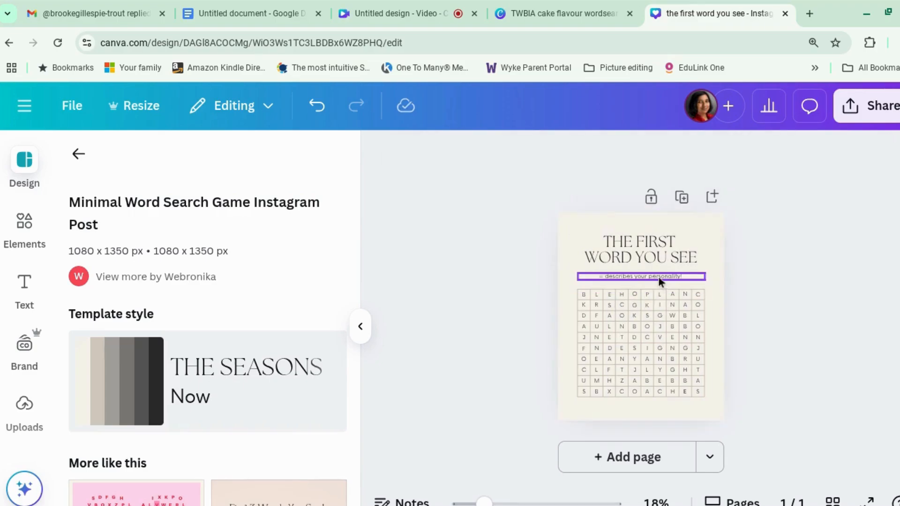
Change the line under the heading to read "= describes your seaside vibe"
left_click(660, 277)
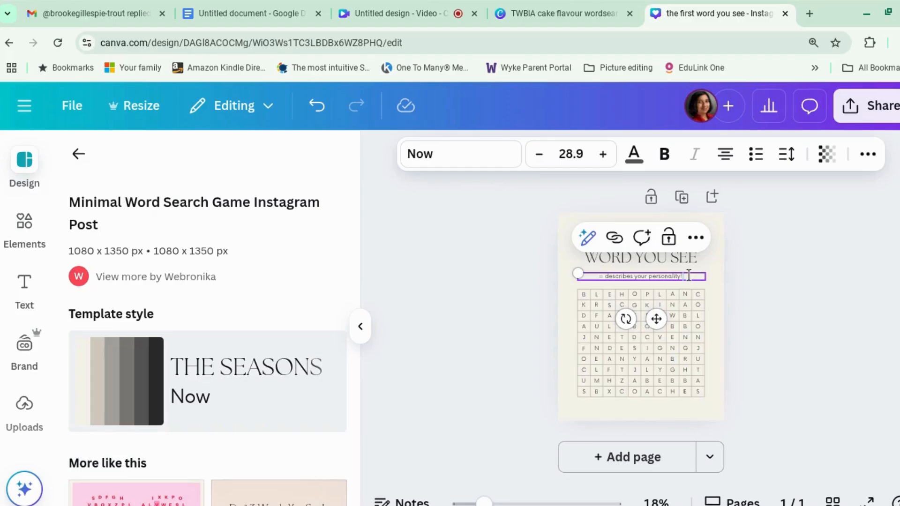
key("BackSpace")
key("BackSpace")
key("BackSpace")
key("BackSpace")
key("BackSpace")
key("BackSpace")
key("BackSpace")
key("BackSpace")
key("BackSpace")
key("BackSpace")
key("BackSpace")
key("BackSpace")
type("seaside vibe")
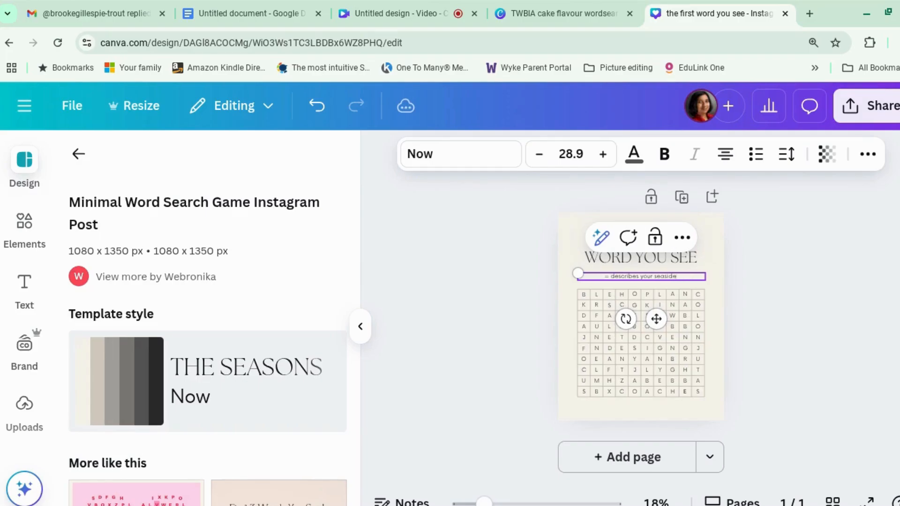
left_click(811, 331)
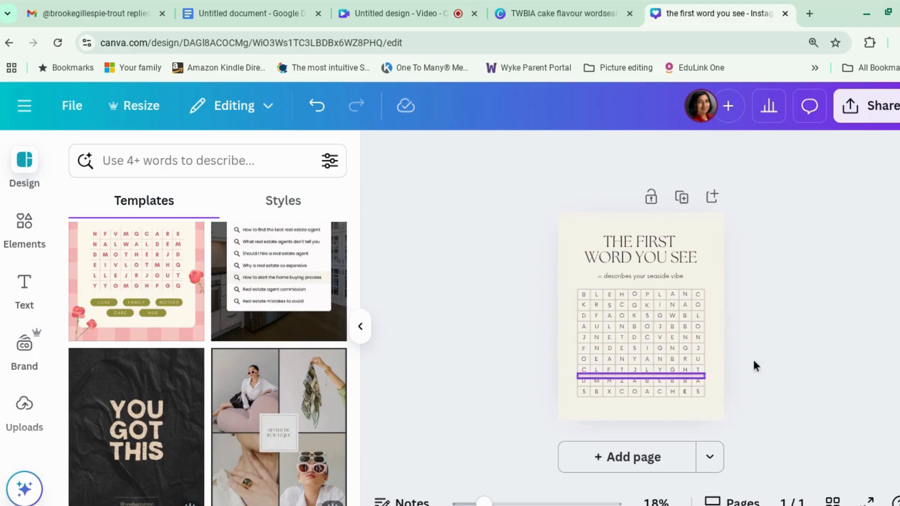
Replace the sixth, seventh and eighth letters of the word search grid's bottom row with C, R and E
left_click(451, 496)
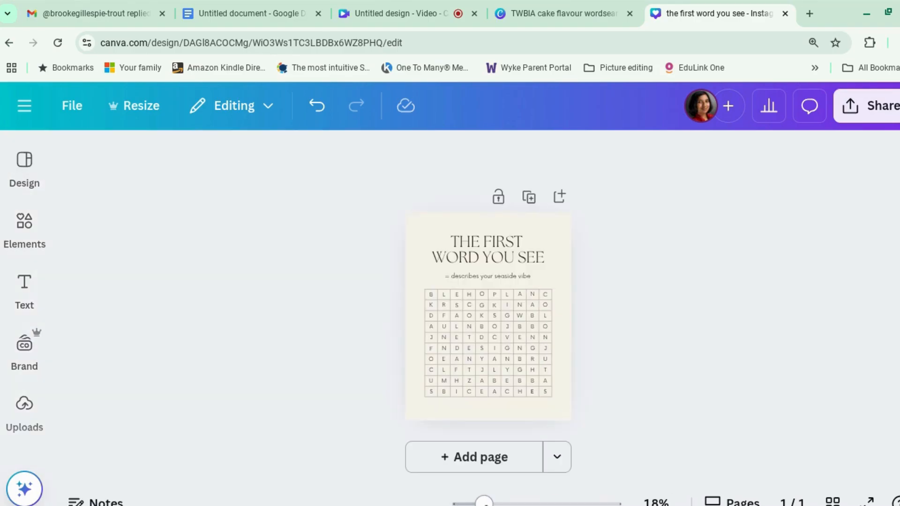
left_click_drag(488, 502, 507, 502)
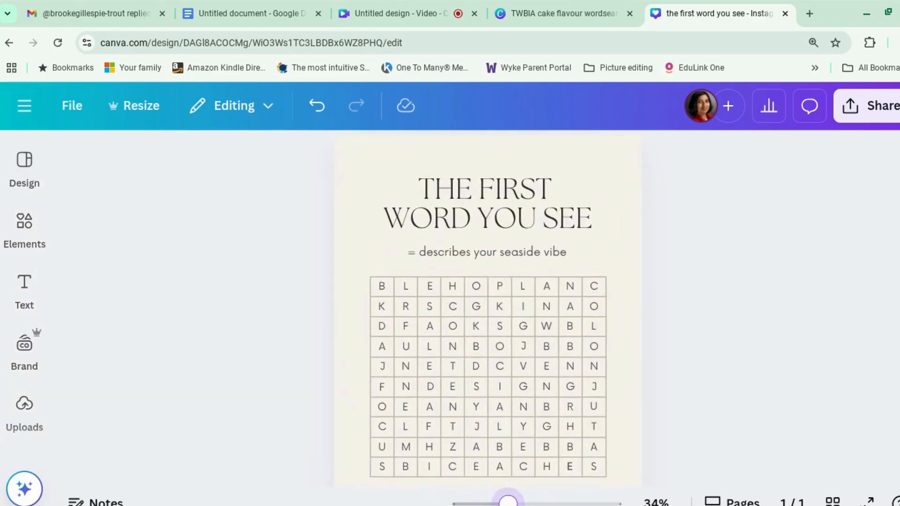
left_click(496, 469)
left_click(499, 469)
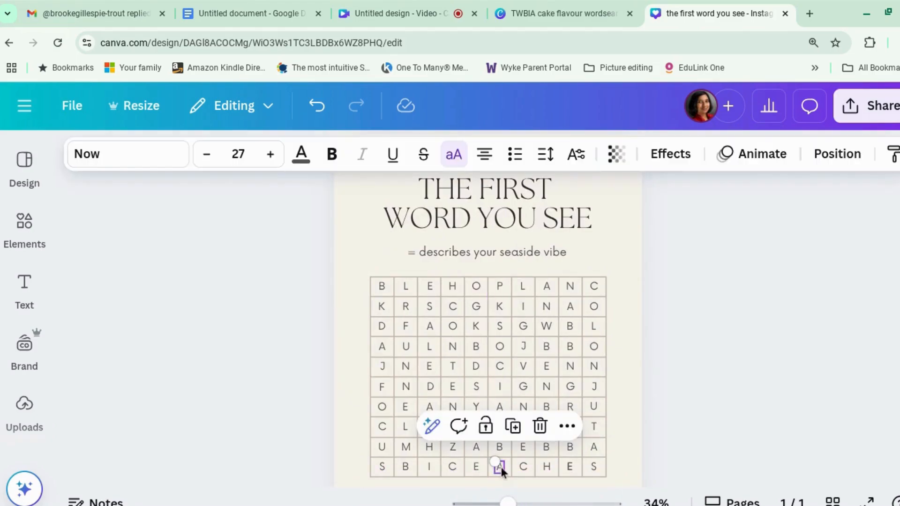
left_click_drag(499, 468, 524, 468)
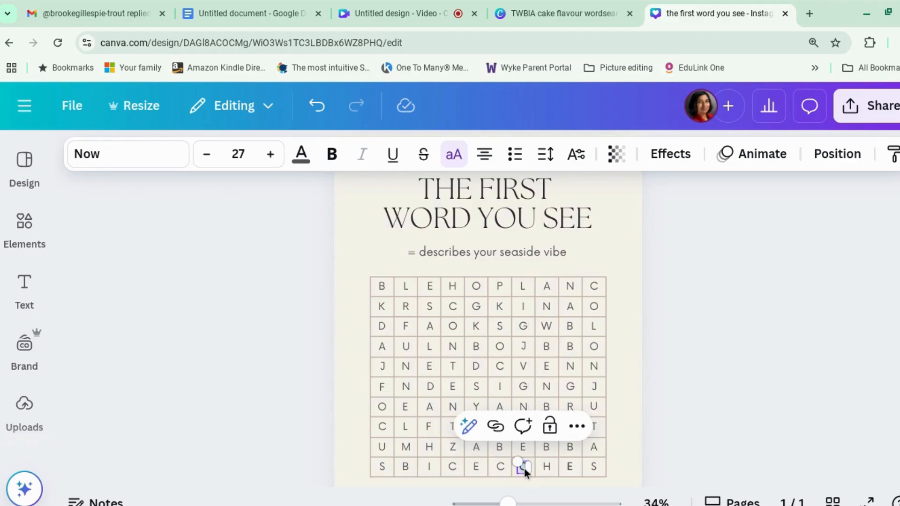
type("R")
left_click(550, 467)
left_click(550, 467)
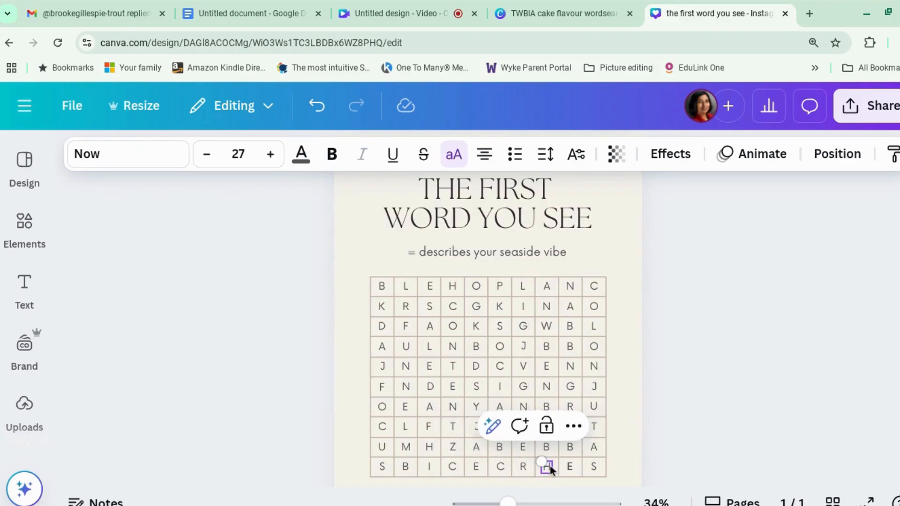
type("E")
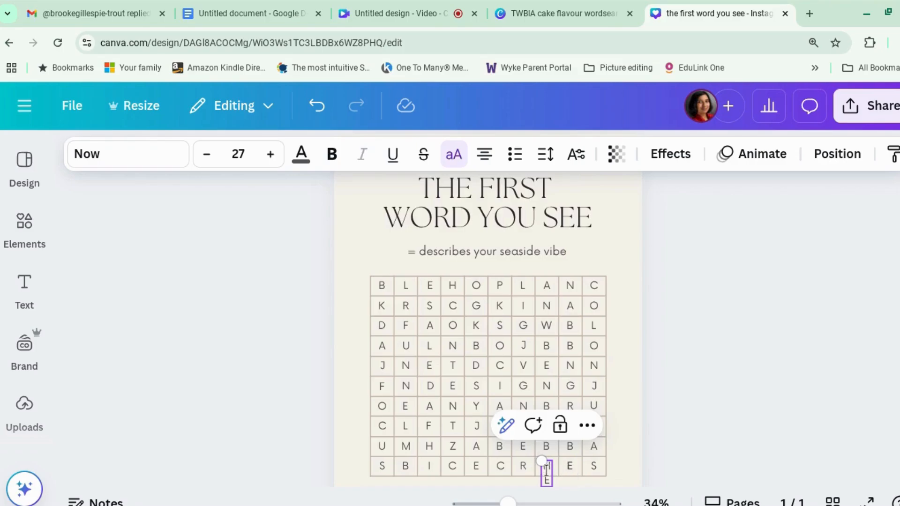
left_click(544, 482)
key("BackSpace")
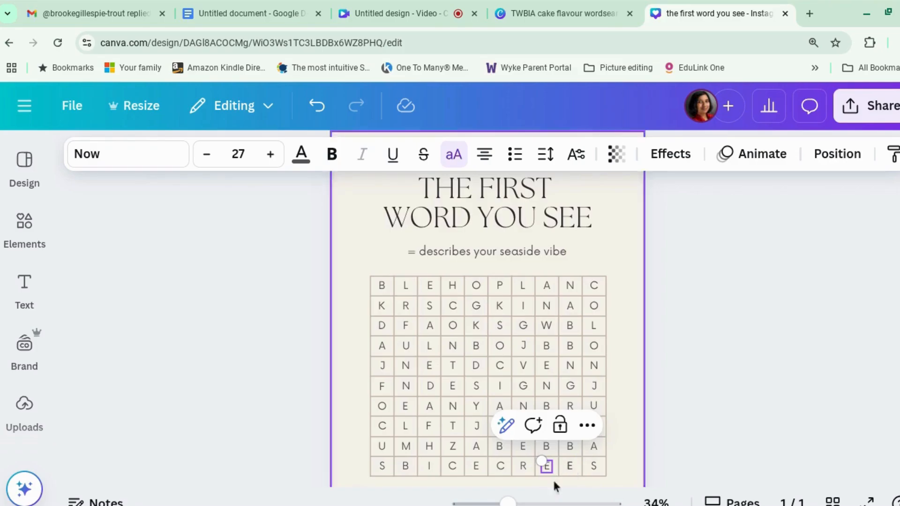
Replace the last two letters of the grid's bottom row with A and M to complete ICECREAM
double_click(569, 467)
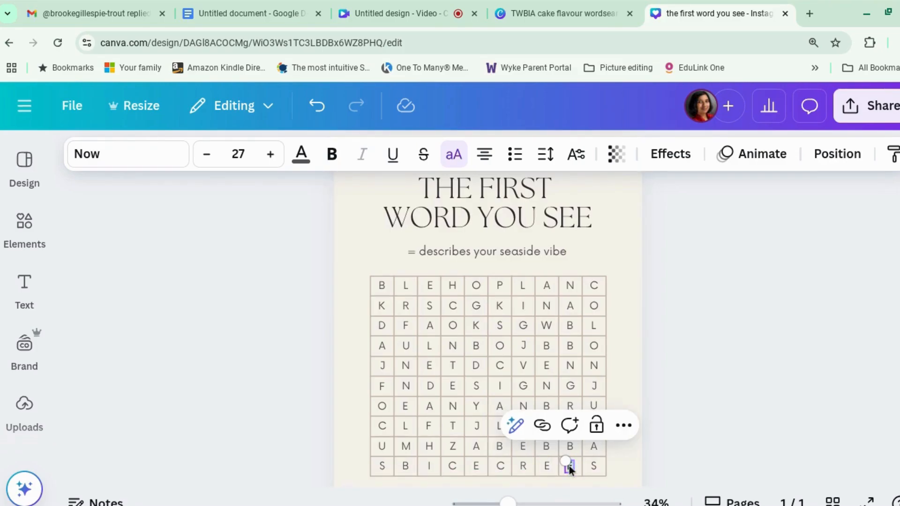
type("A")
double_click(569, 467)
type("E")
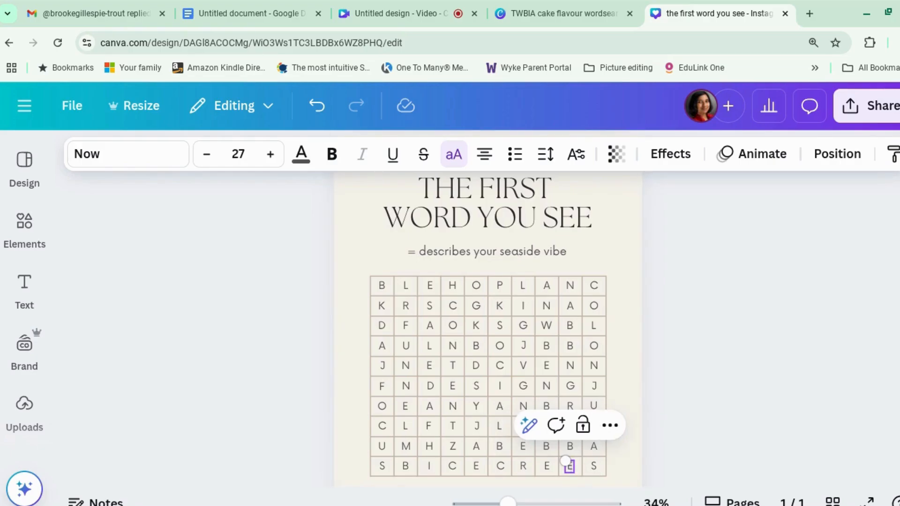
key("BackSpace")
type("A")
double_click(595, 466)
type("M")
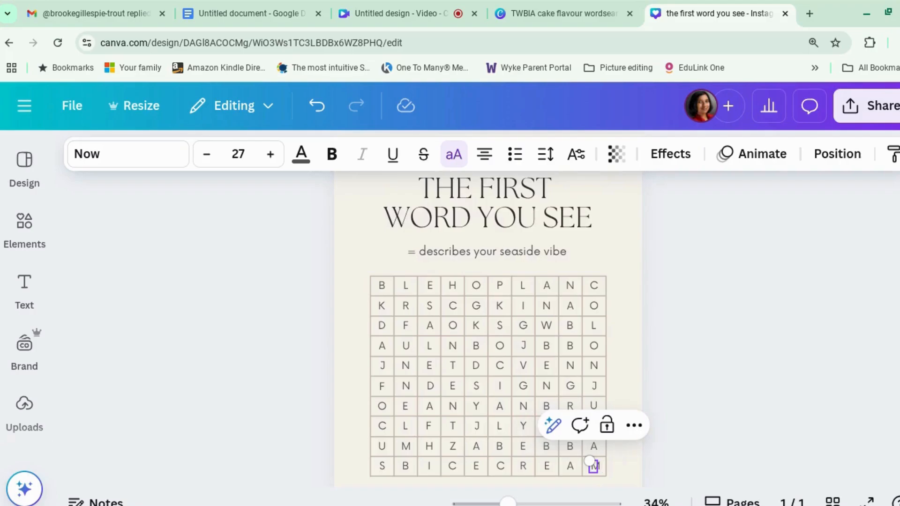
left_click(669, 442)
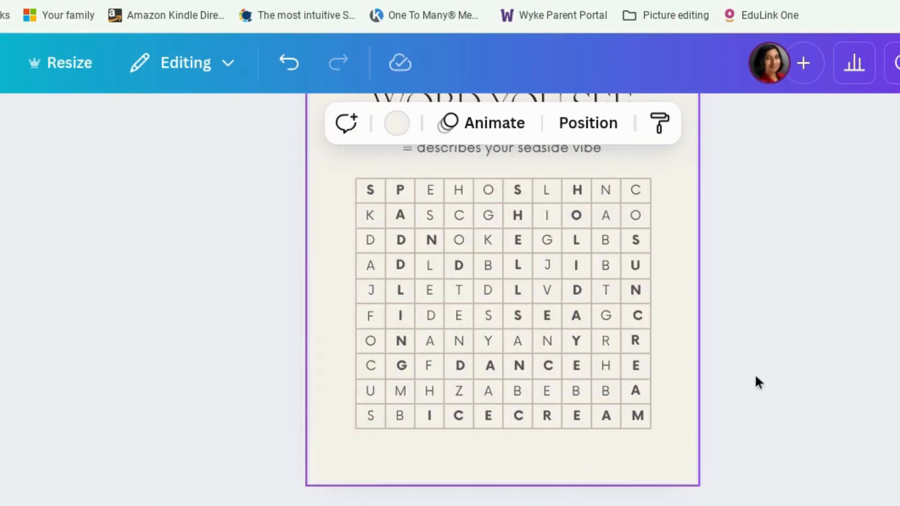
Replace the beige page background with the solid light blue #38B6FF
left_click(756, 375)
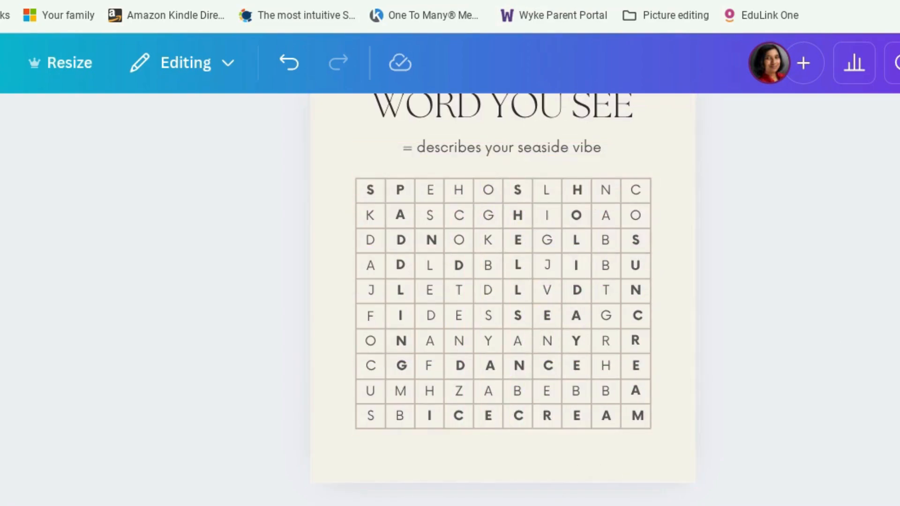
scroll(755, 241, "up", 3)
left_click(678, 242)
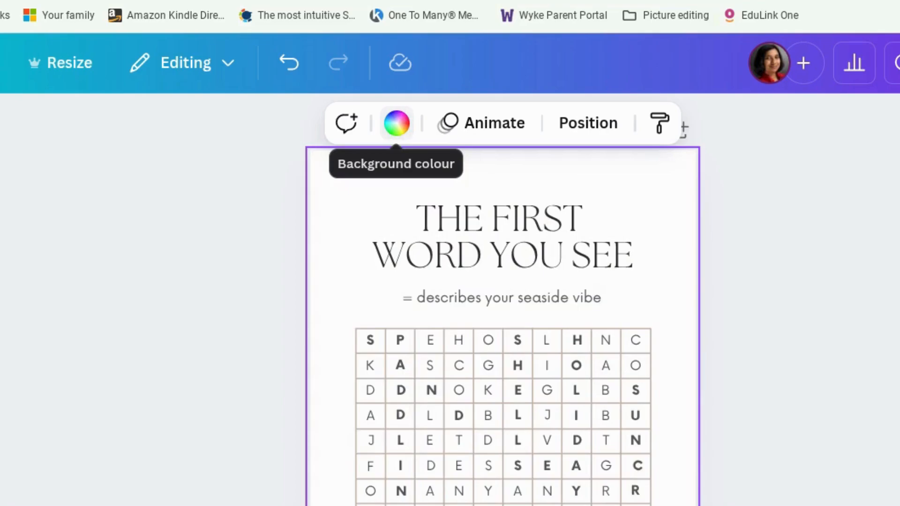
scroll(436, 193, "down", 3)
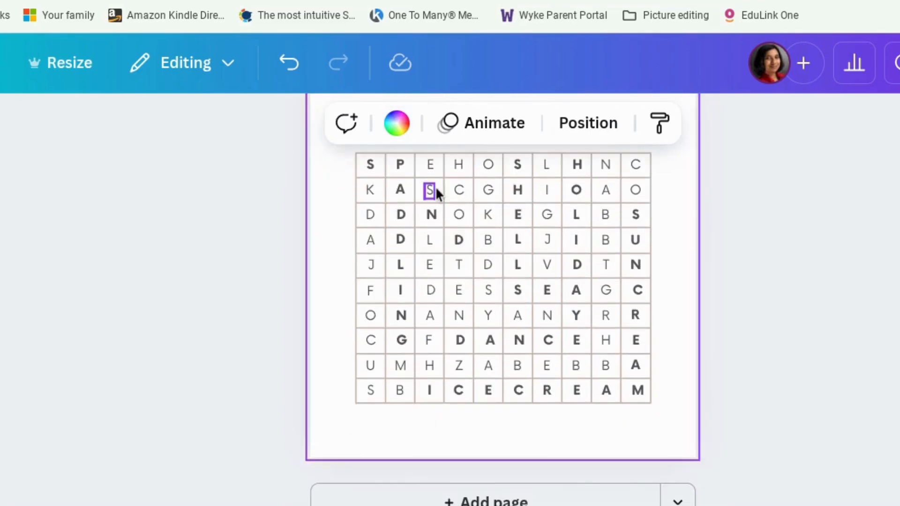
scroll(436, 193, "up", 4)
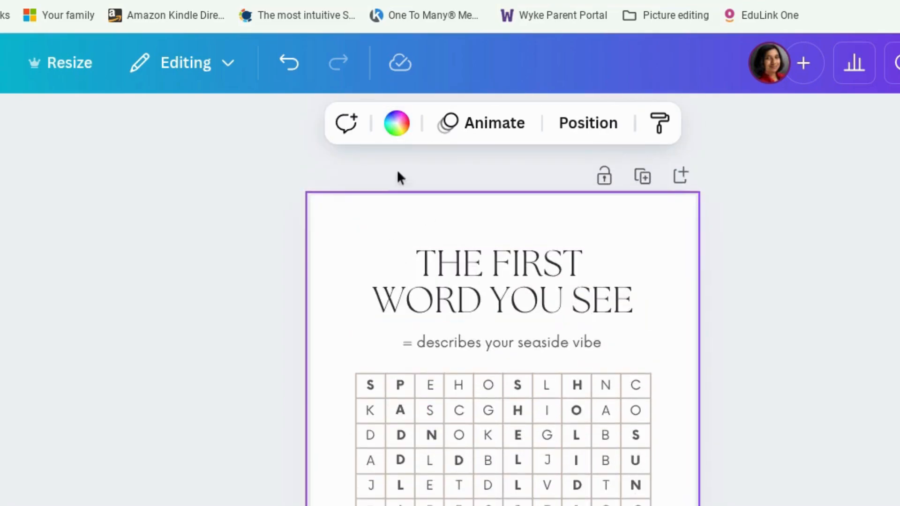
left_click(402, 132)
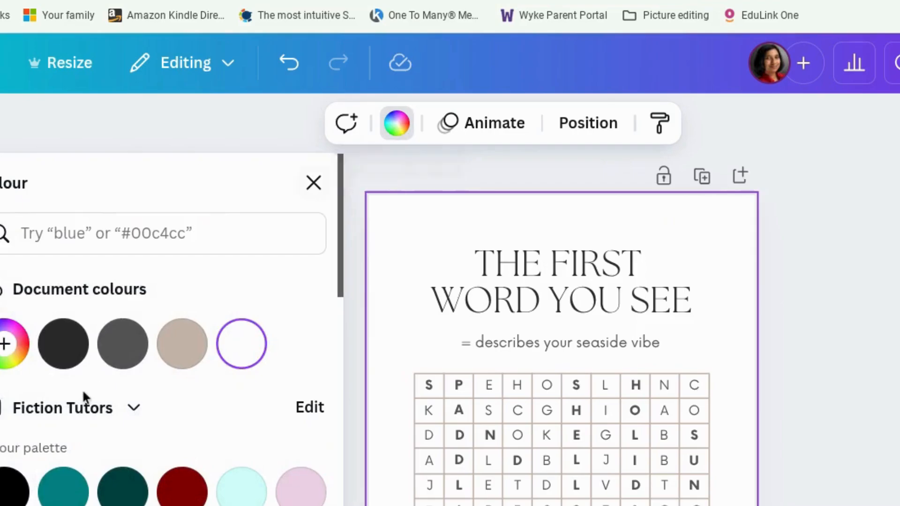
scroll(83, 390, "down", 2)
scroll(90, 396, "down", 3)
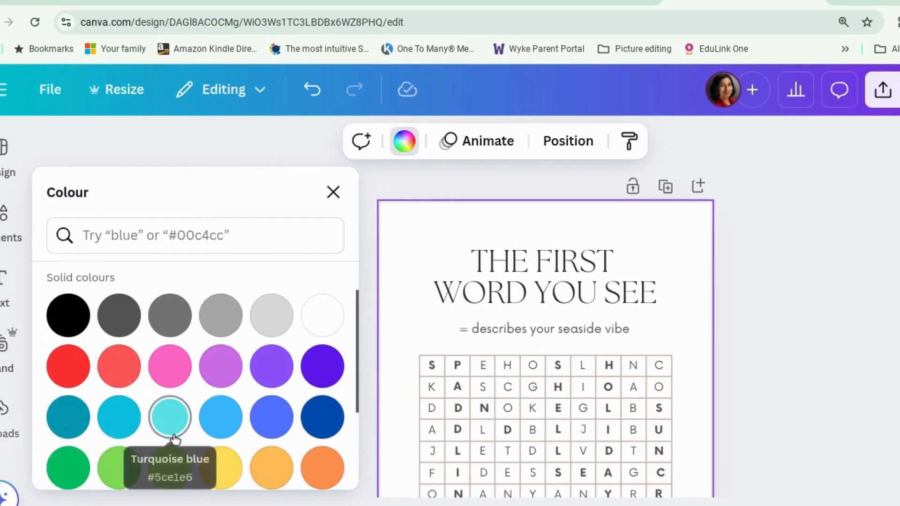
left_click(216, 420)
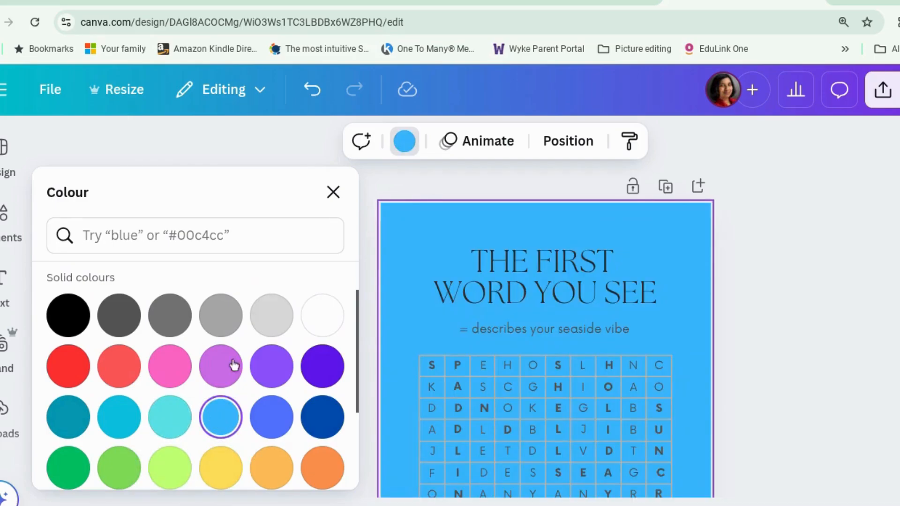
Turn the background colour into a gradient and set its second colour to white, #FFFFFF
scroll(255, 342, "up", 5)
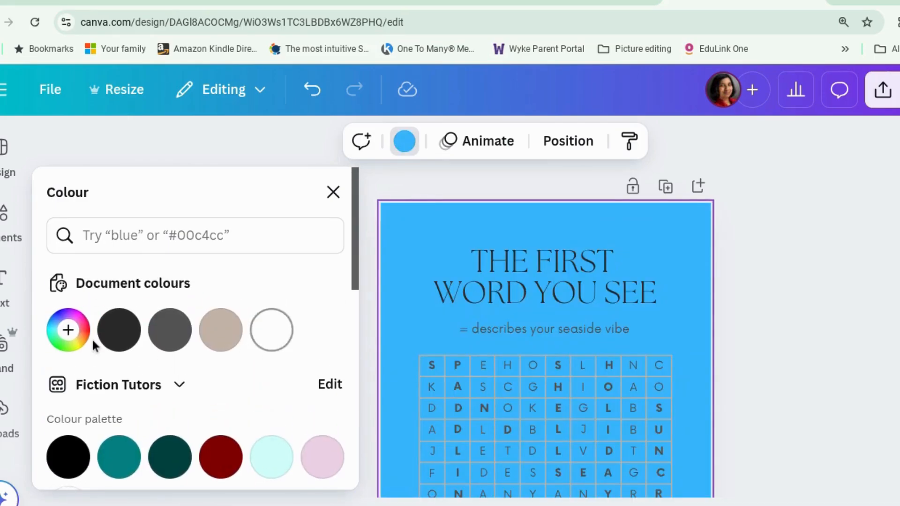
left_click(69, 331)
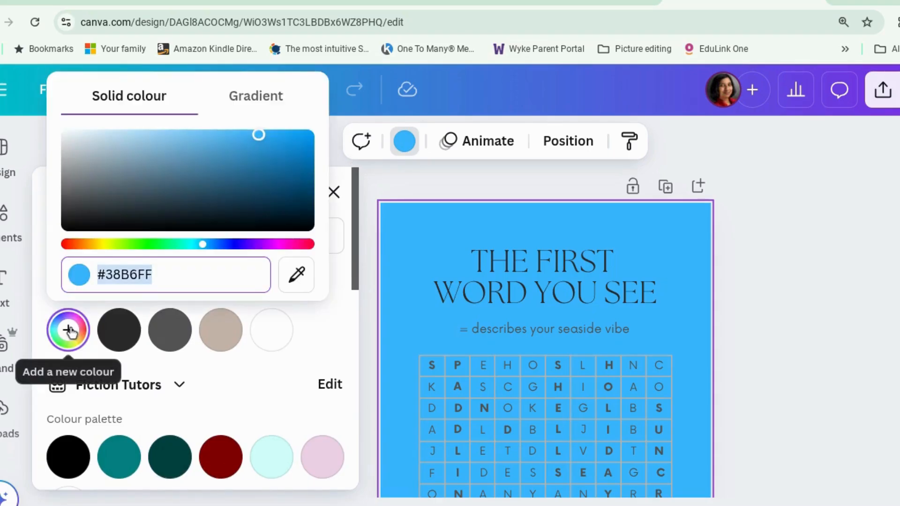
left_click(259, 93)
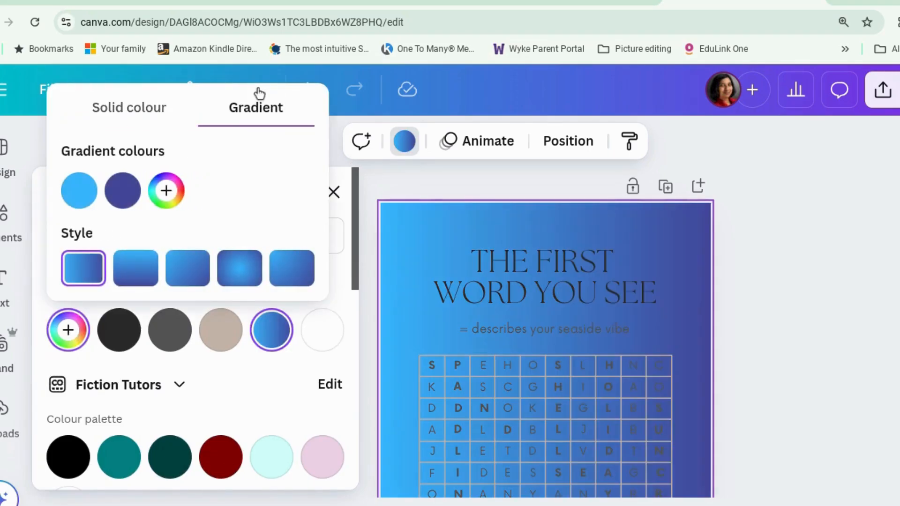
left_click(125, 191)
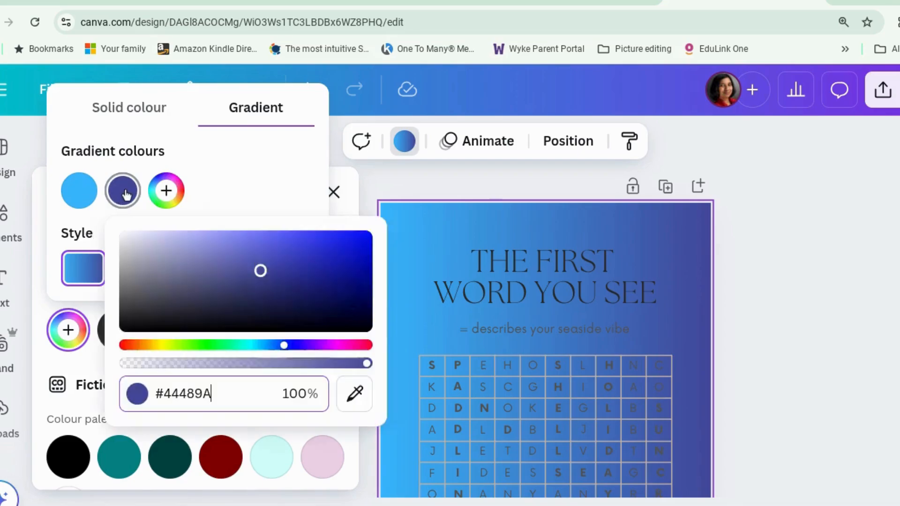
left_click(125, 193)
left_click(125, 193)
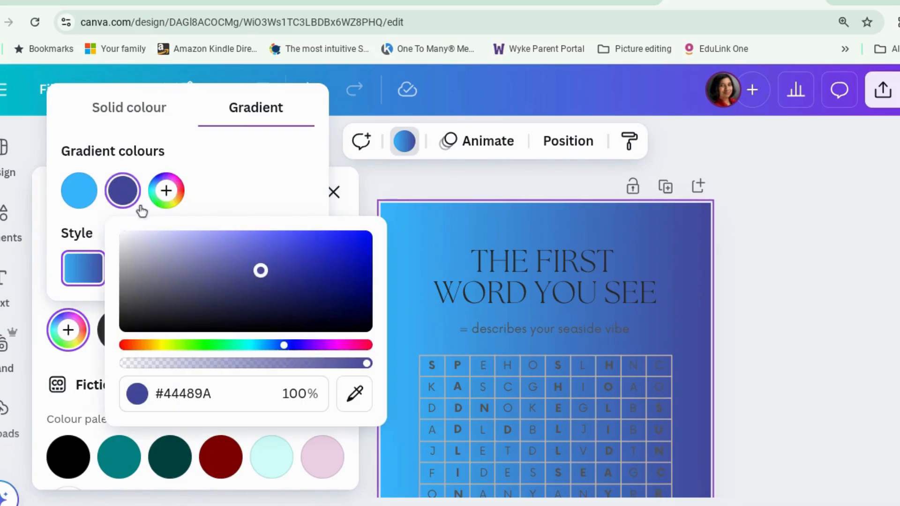
left_click_drag(261, 271, 114, 221)
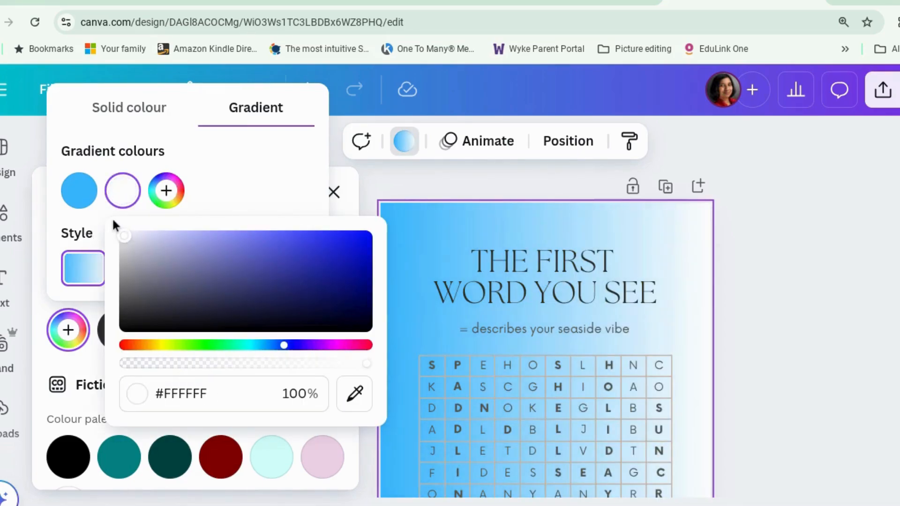
left_click(249, 174)
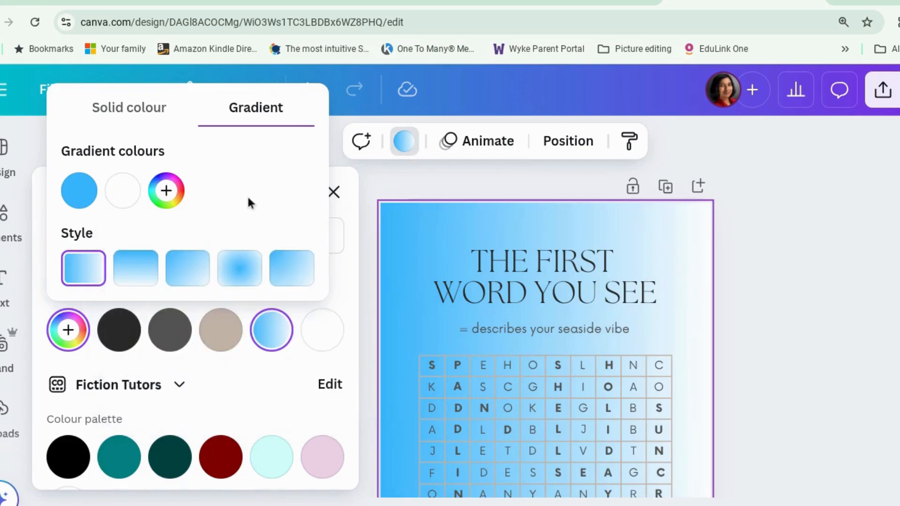
Give the background gradient the circular style starting at the page corner and reorder its colours to white first, light blue second
left_click(288, 264)
left_click_drag(84, 199, 140, 200)
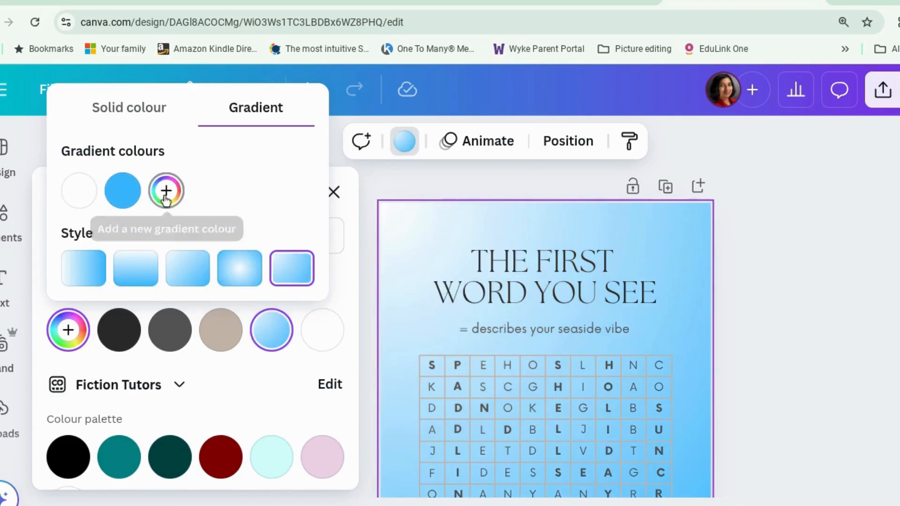
scroll(362, 308, "down", 3)
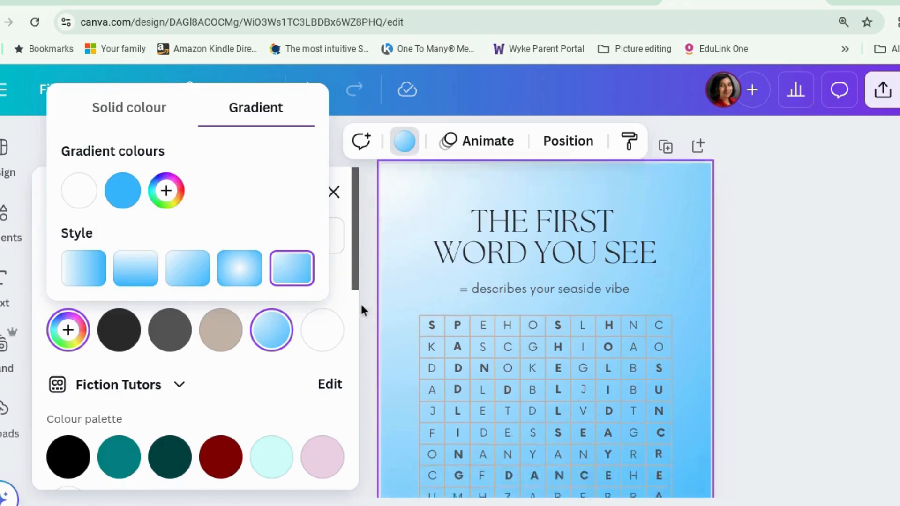
scroll(361, 308, "up", 2)
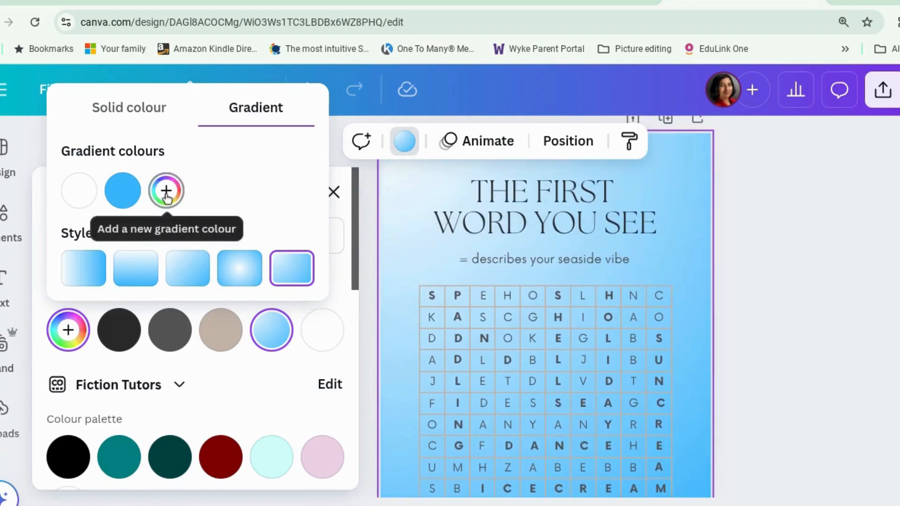
Try adding a third colour to the background gradient, remove it again, and close the colour settings
left_click(182, 207)
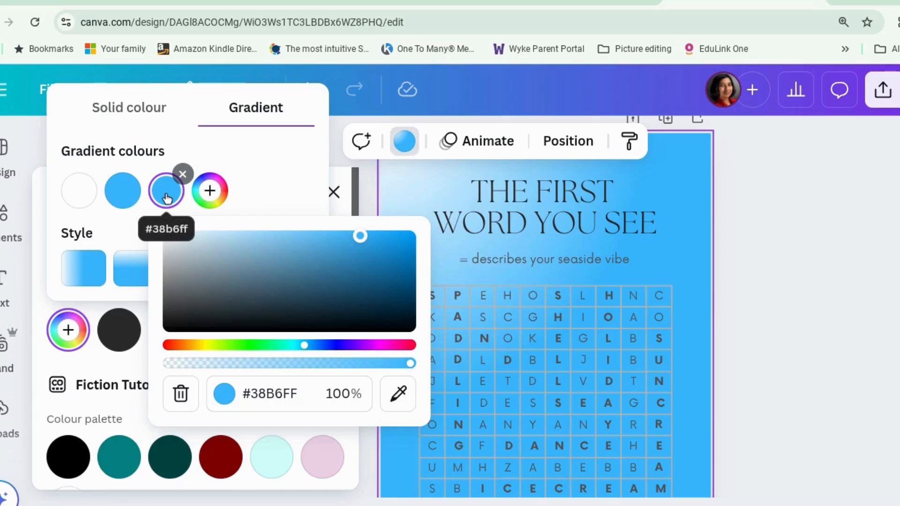
left_click(183, 174)
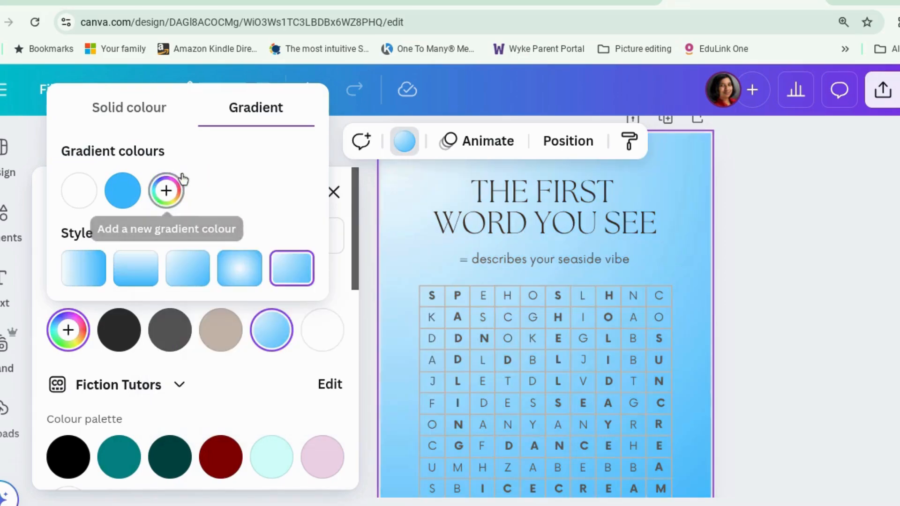
left_click(774, 173)
scroll(774, 174, "down", 3)
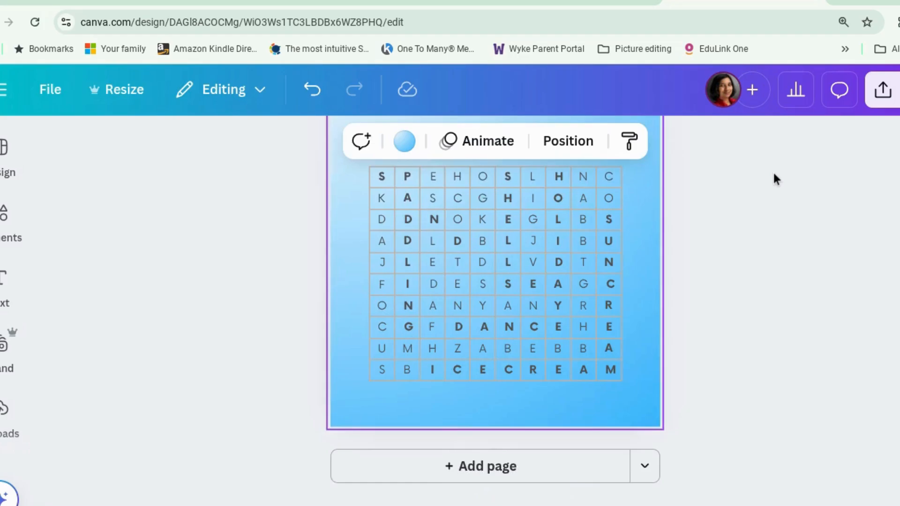
scroll(774, 174, "up", 2)
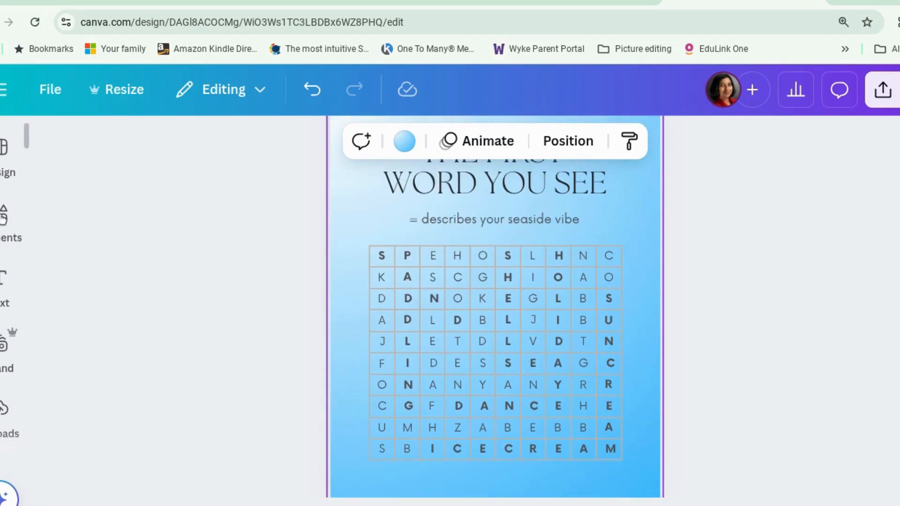
Clear the previous element search, add the recently used sand dune graphic, and place it at the page's bottom edge
left_click(2, 225)
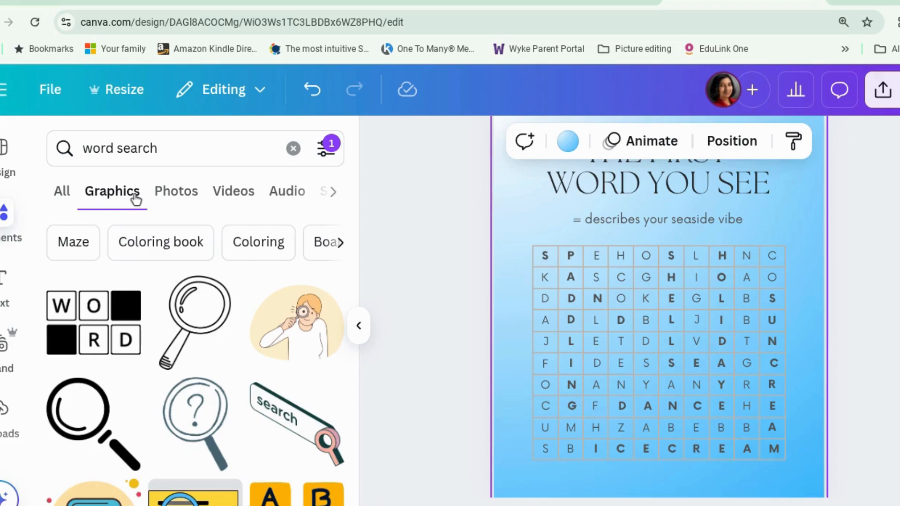
left_click(294, 149)
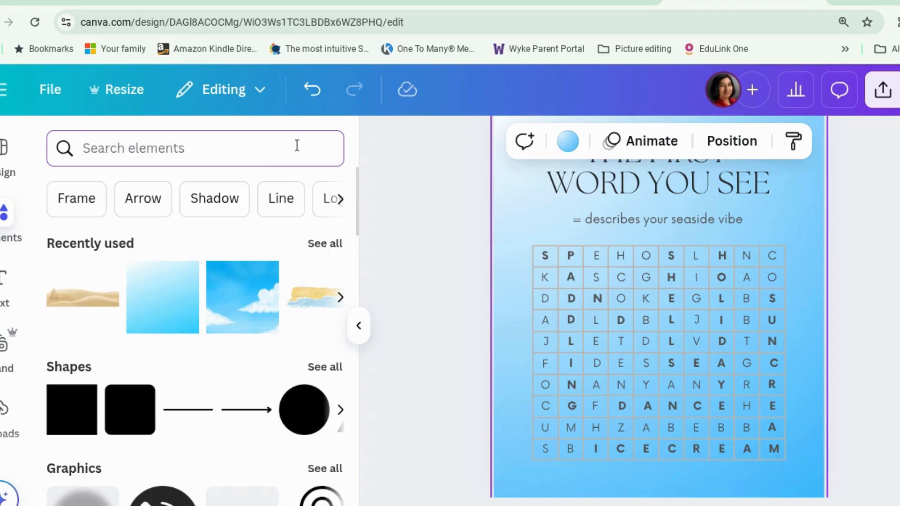
left_click(71, 300)
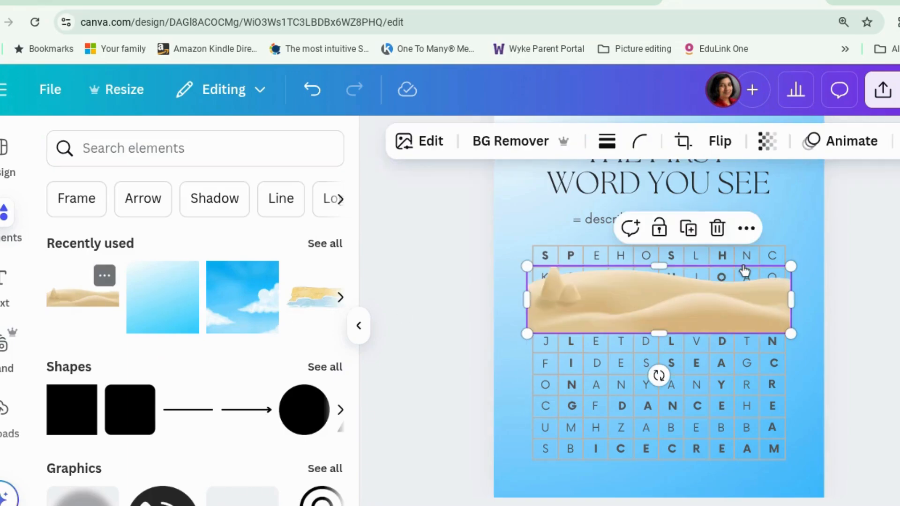
left_click_drag(627, 311, 592, 491)
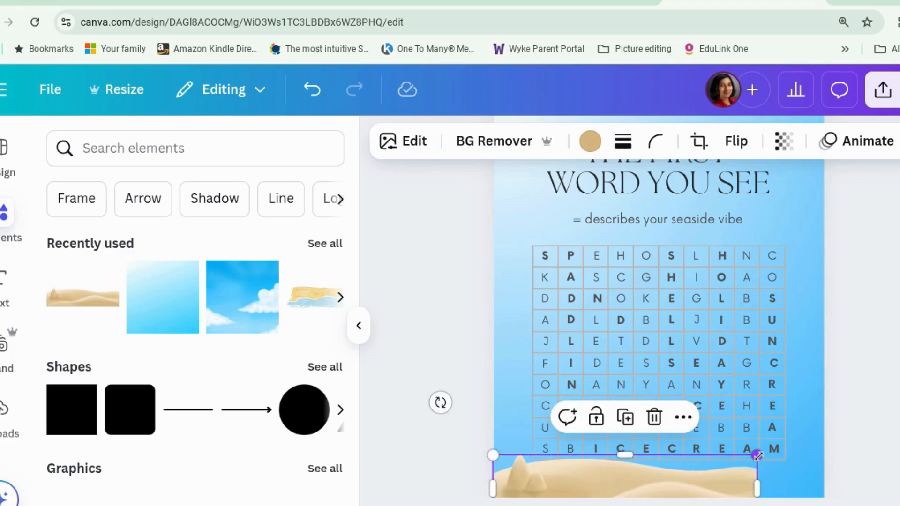
Enlarge the sand graphic beyond the page width and shift it so the dunes fill the bottom of the page
left_click_drag(757, 455, 870, 386)
left_click_drag(756, 474, 675, 495)
left_click(834, 430)
scroll(834, 430, "down", 2)
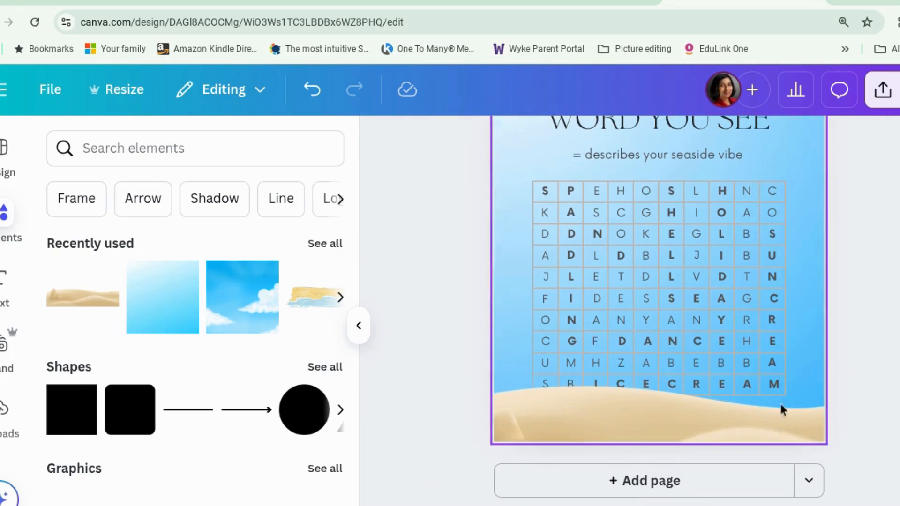
scroll(854, 317, "up", 1)
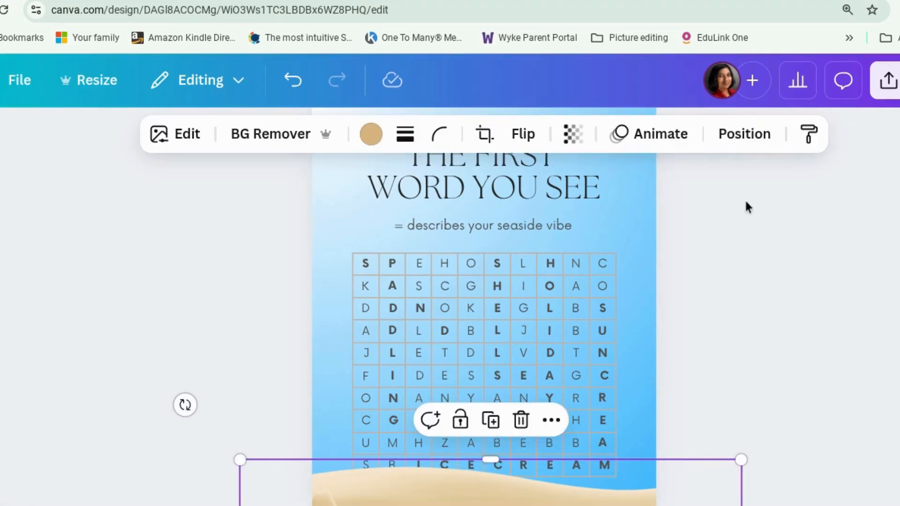
Send the sand graphic to the back, behind the word search grid and its letters
left_click(746, 133)
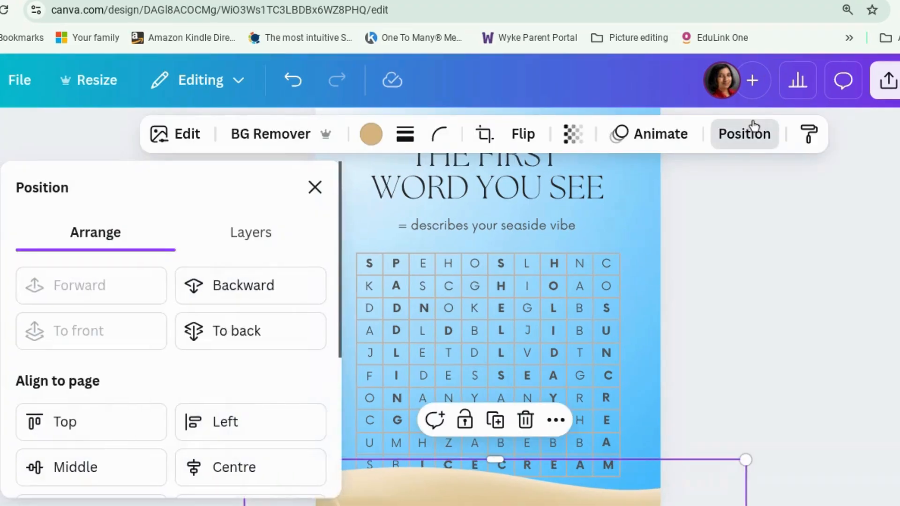
left_click(289, 296)
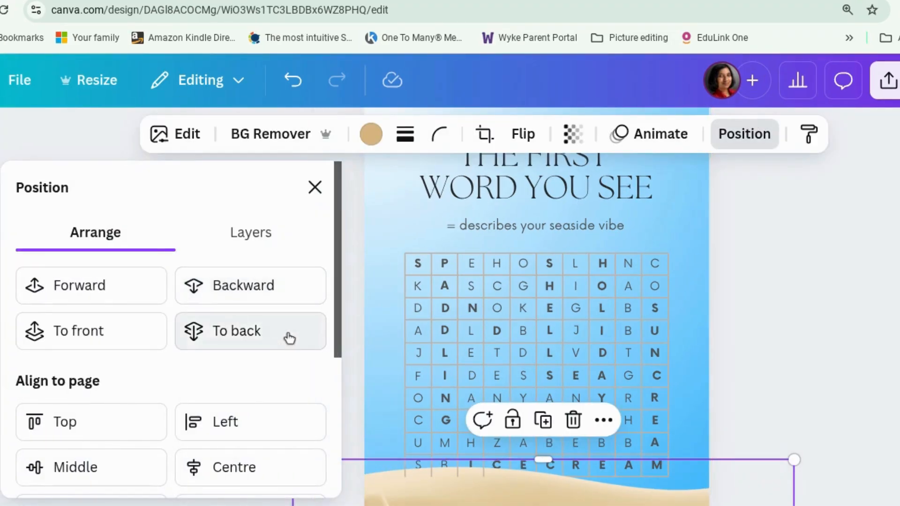
left_click(291, 335)
key("Escape")
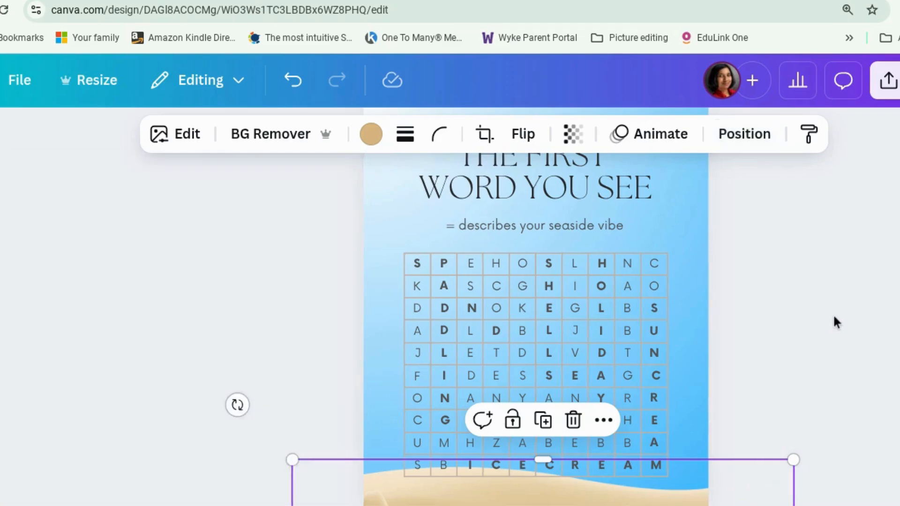
left_click(789, 400)
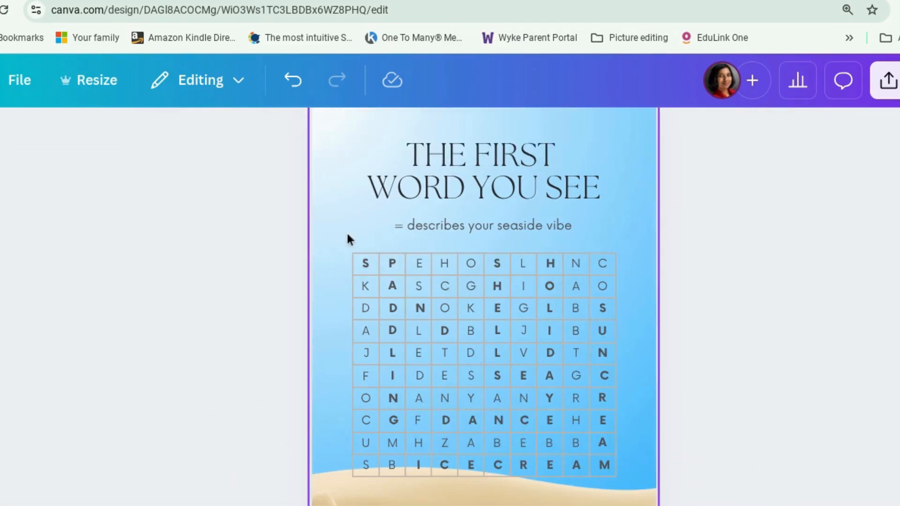
Select the whole word search grid and remove the bold formatting from all of its letters
left_click_drag(335, 236, 632, 491)
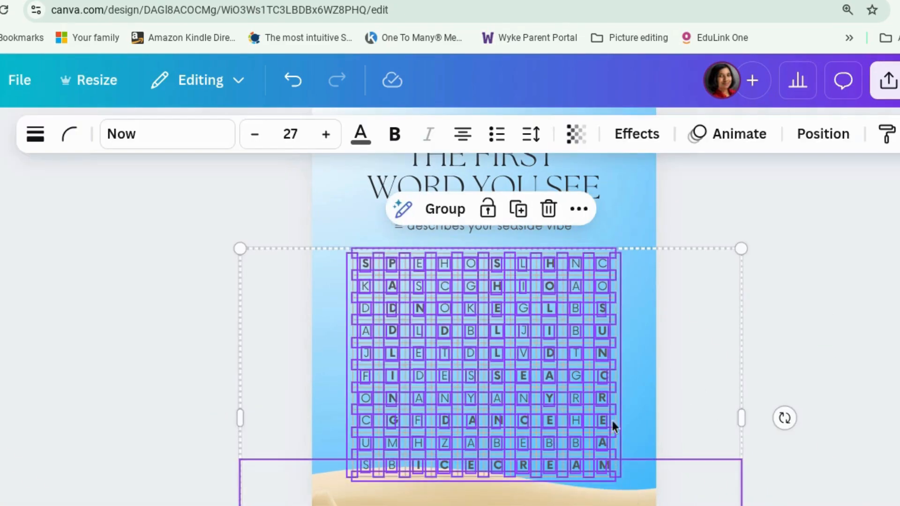
left_click(396, 137)
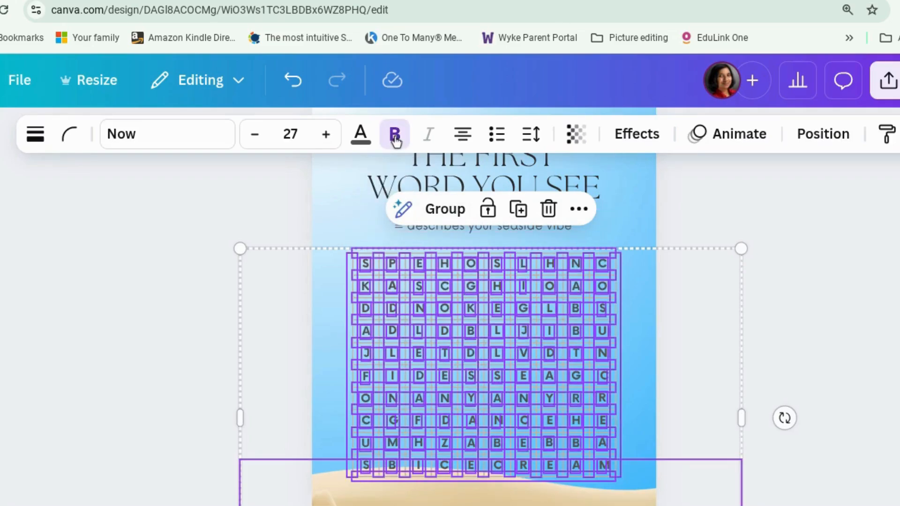
left_click(396, 137)
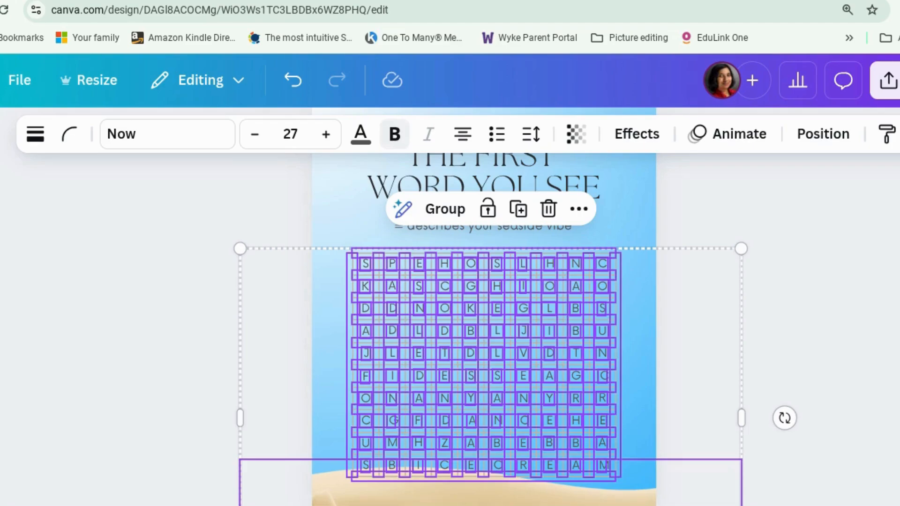
left_click(825, 256)
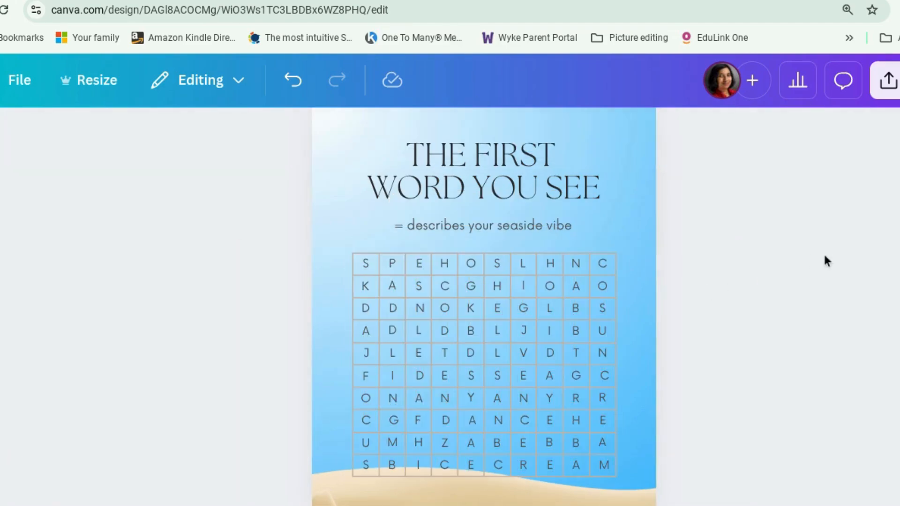